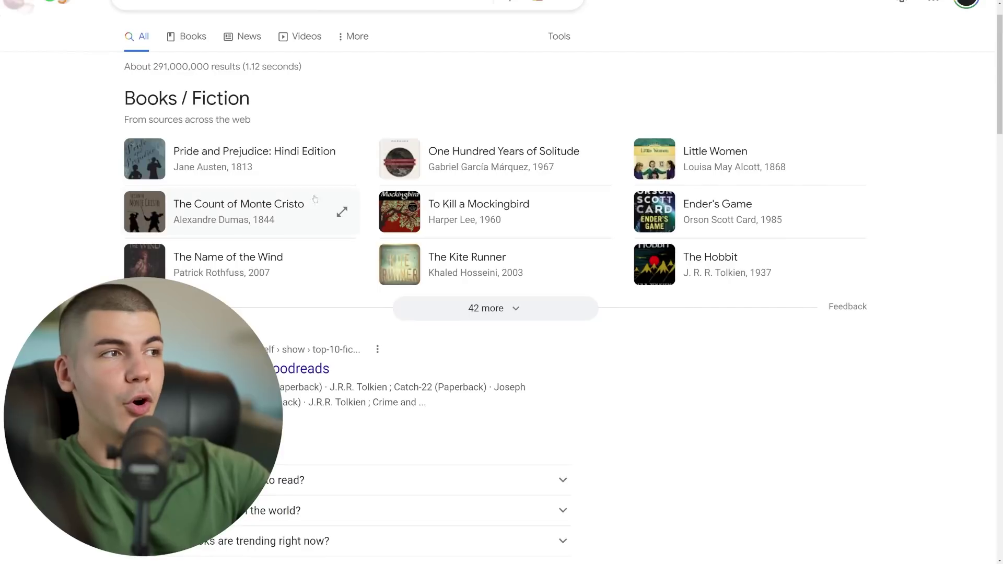
- Open The Kite Runner's cover from the fiction book results at full size and save the image
click(495, 266)
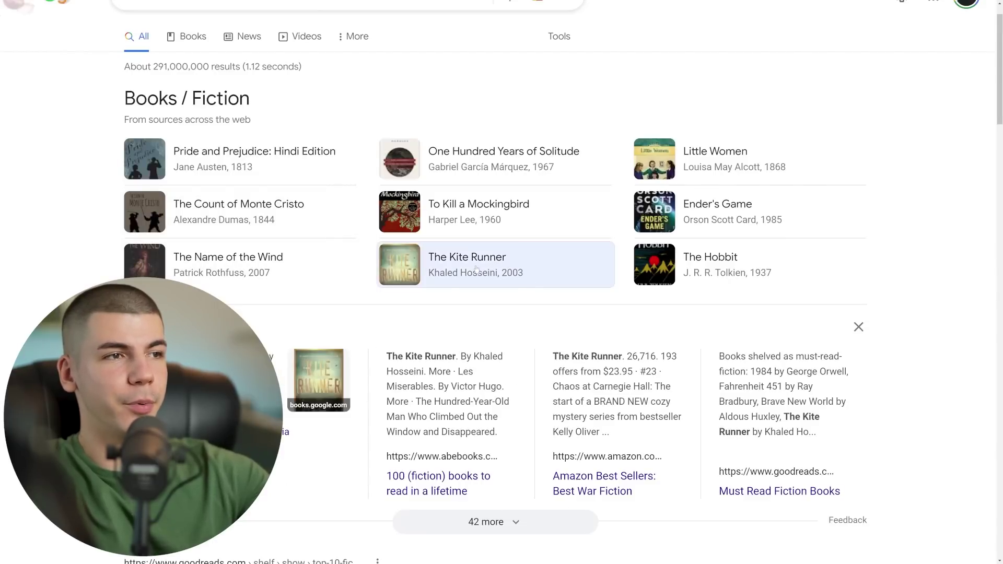
click(306, 361)
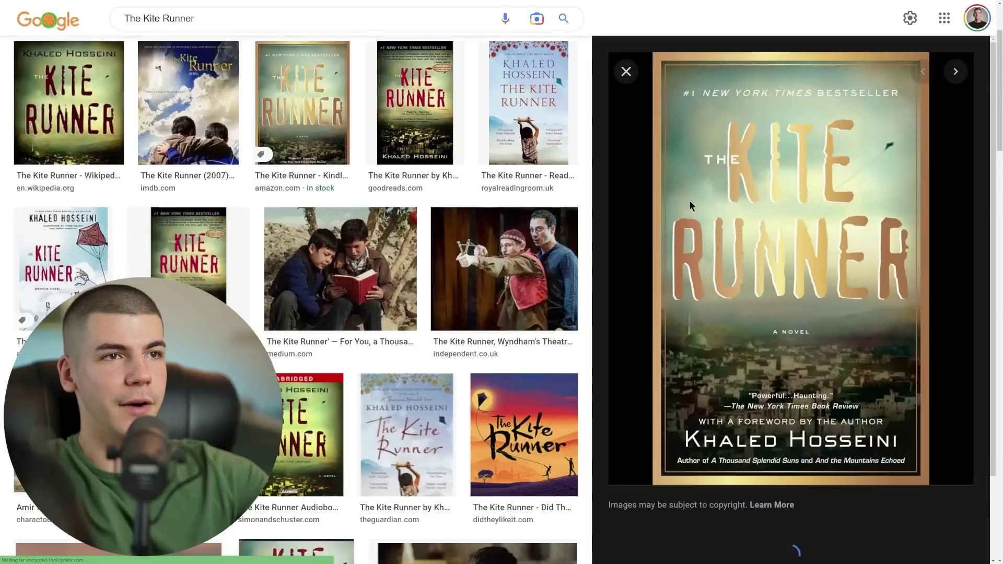
right_click(751, 173)
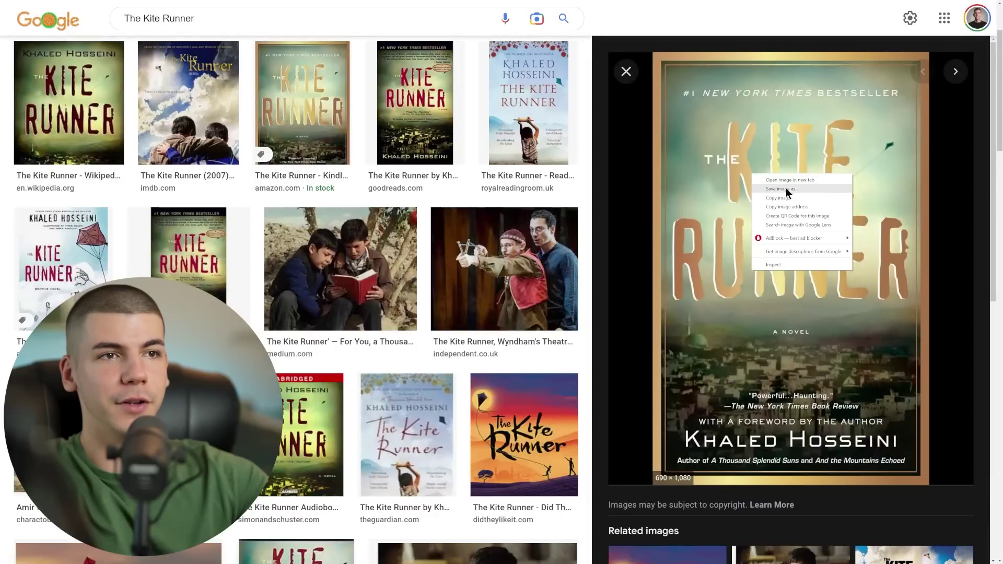
click(789, 191)
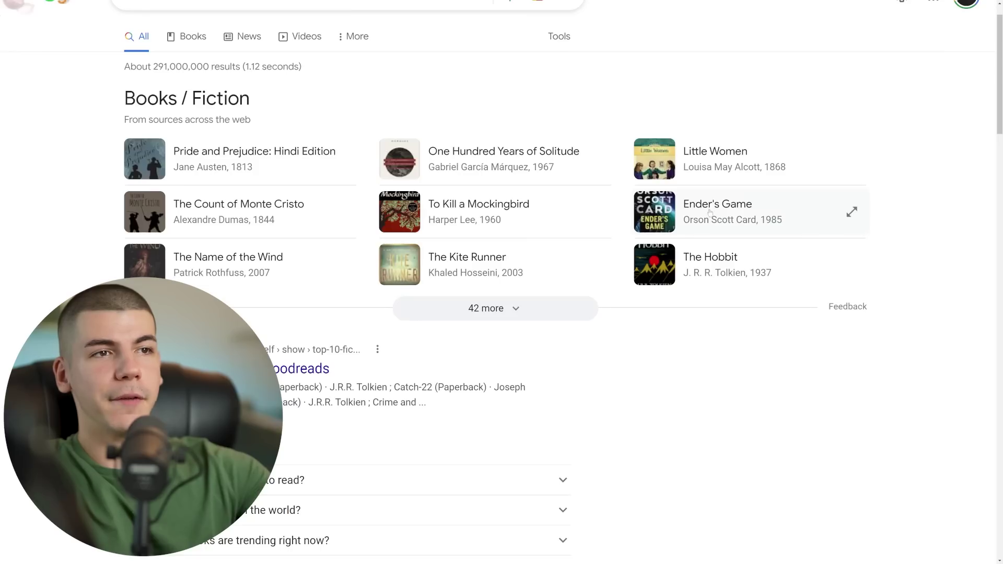
- Open the Ender's Game cover from the fiction book results at full size and save the image
click(708, 215)
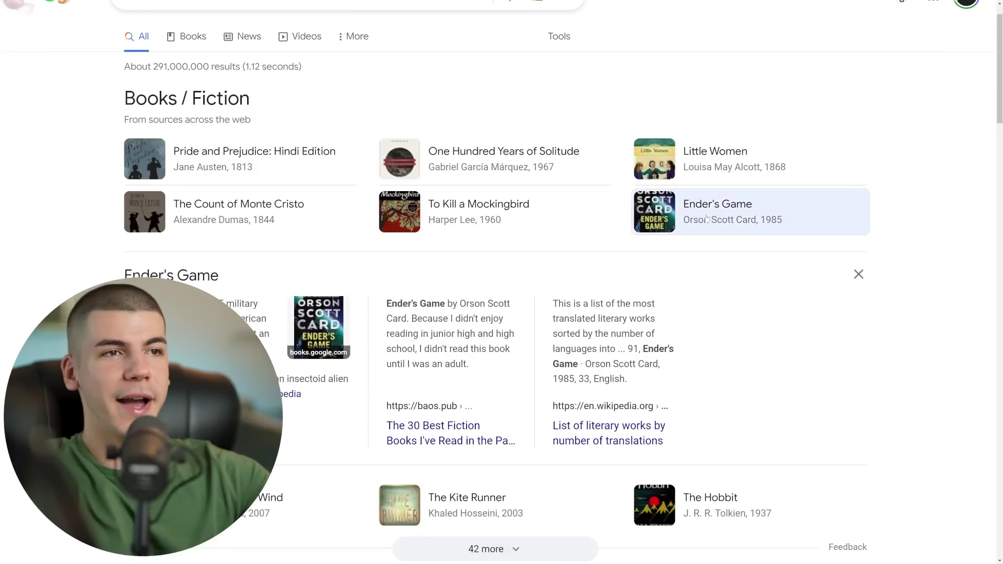
click(311, 308)
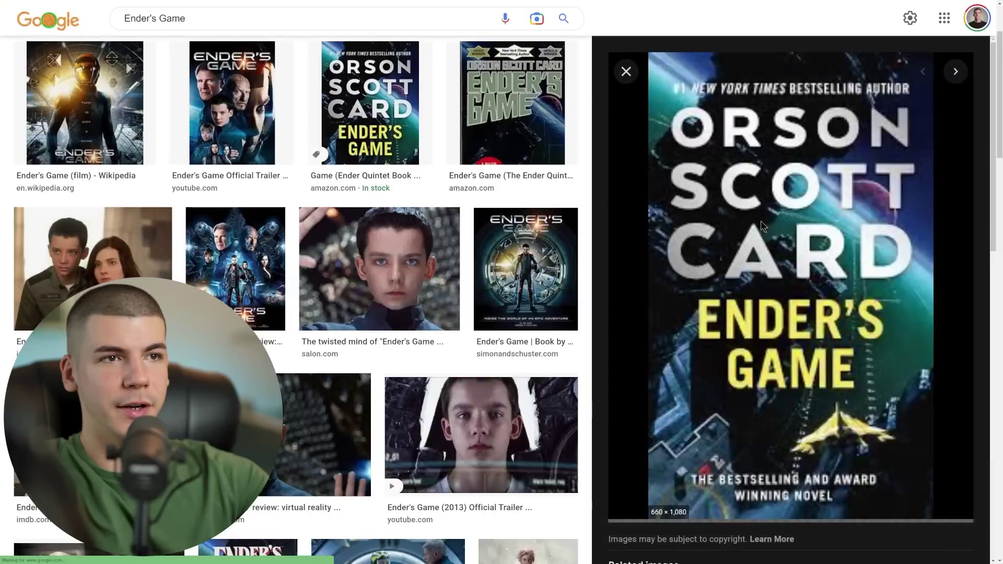
right_click(777, 160)
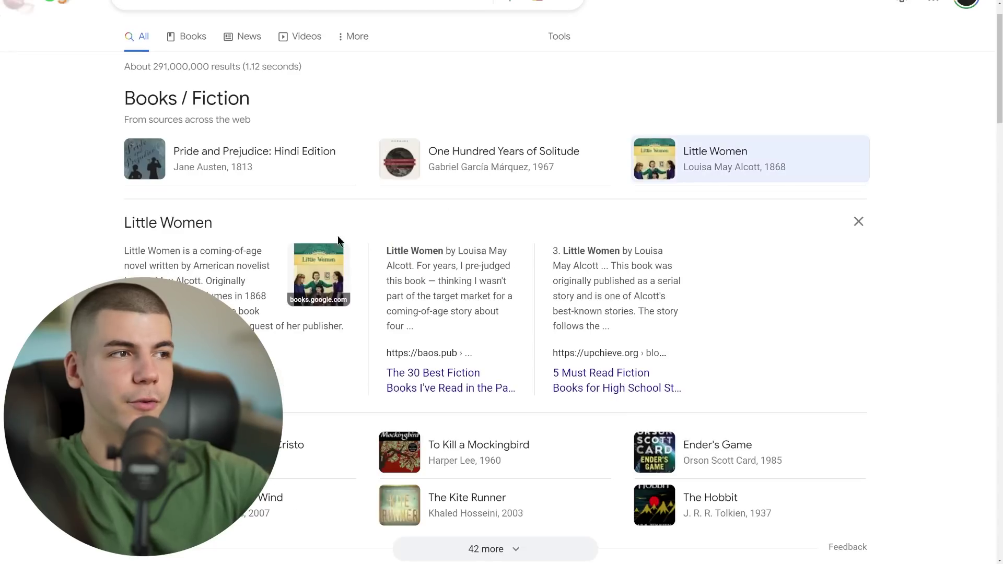
- Save the full-size Little Women cover image and open the cover image of To Kill a Mockingbird
click(309, 264)
right_click(768, 181)
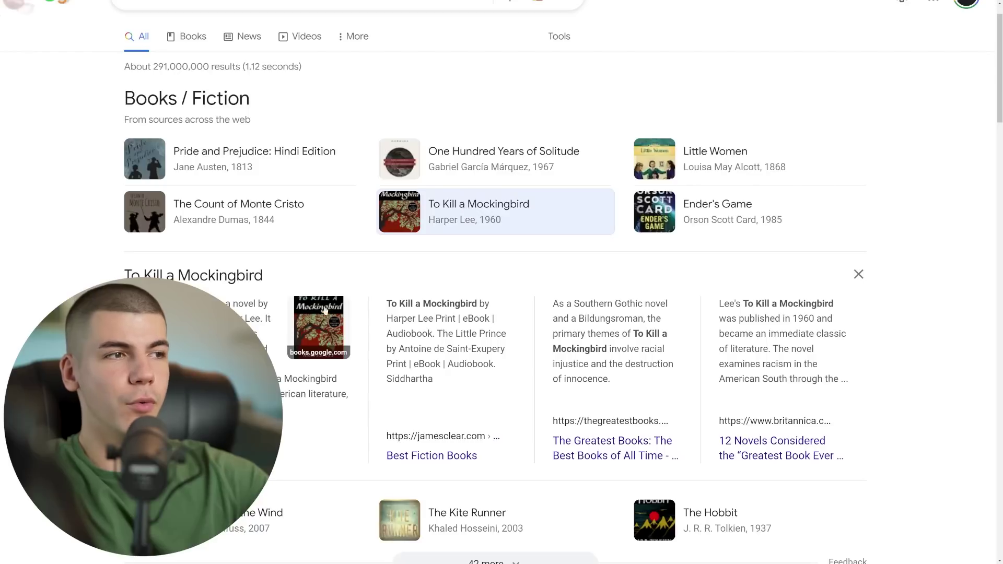
click(318, 319)
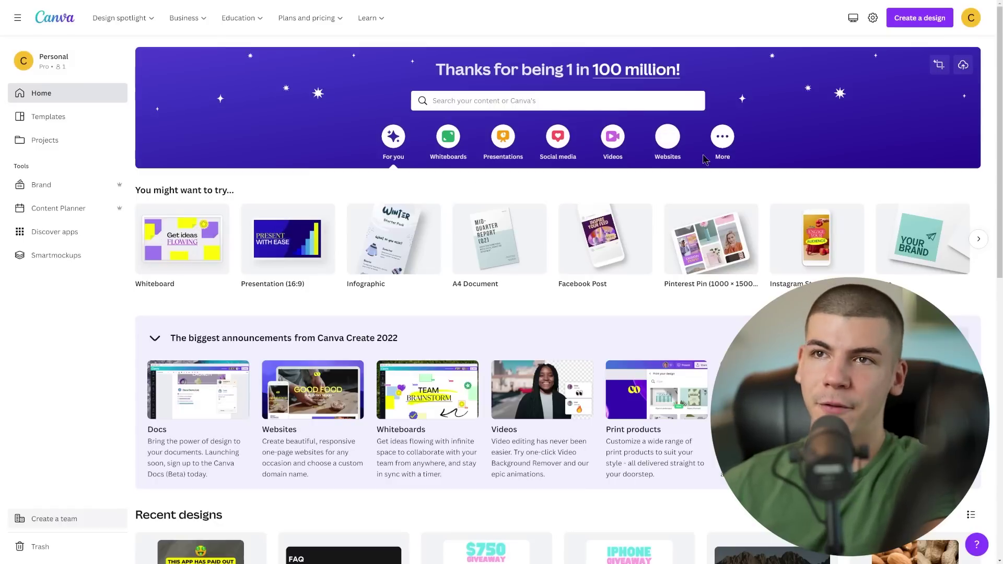
- Switch to Canva and create a new design with the recent custom size 1080 × 1920 px
click(940, 66)
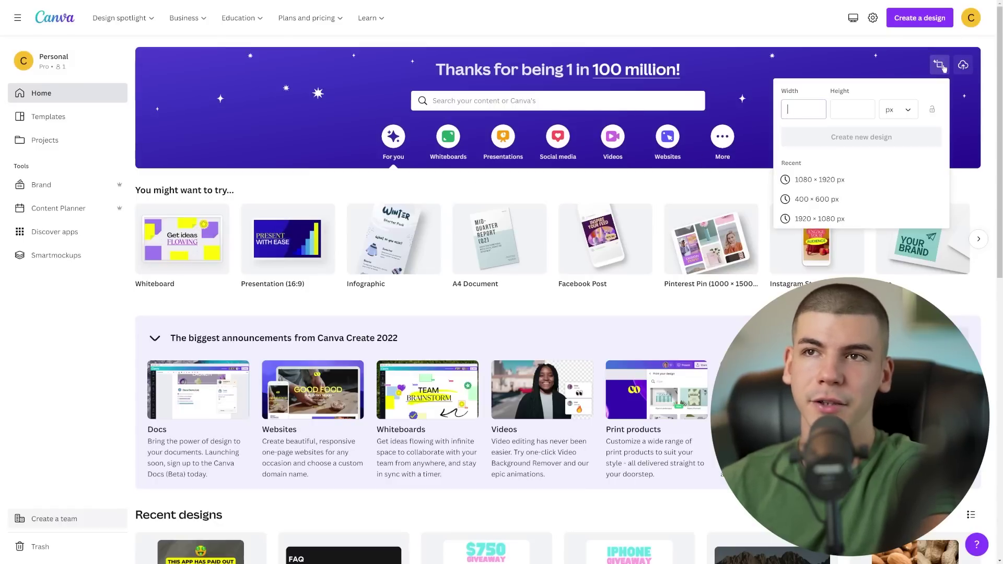
click(809, 180)
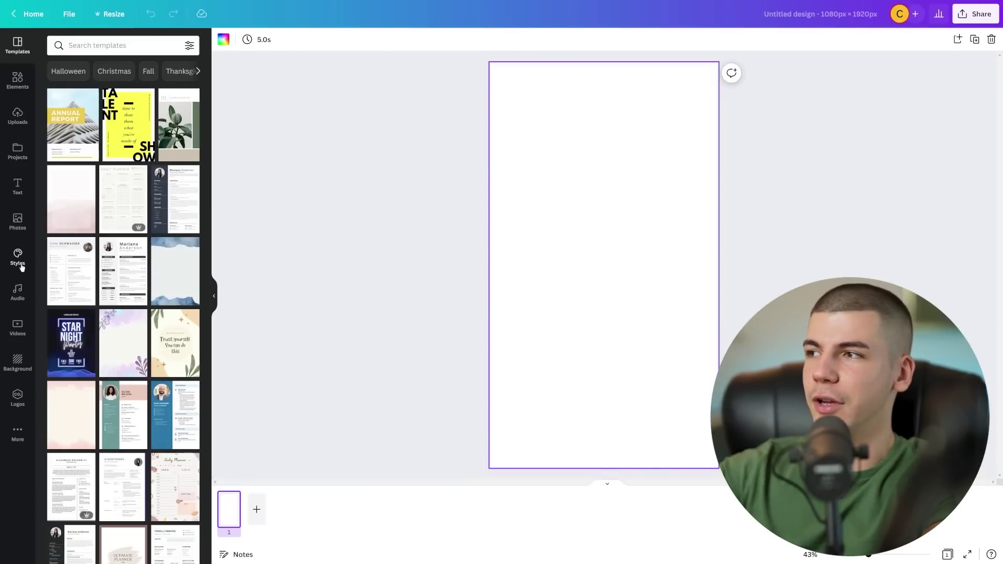
- Search the stock videos for "fantasy", add the starry night sea clip and enlarge it to cover the whole page
click(17, 325)
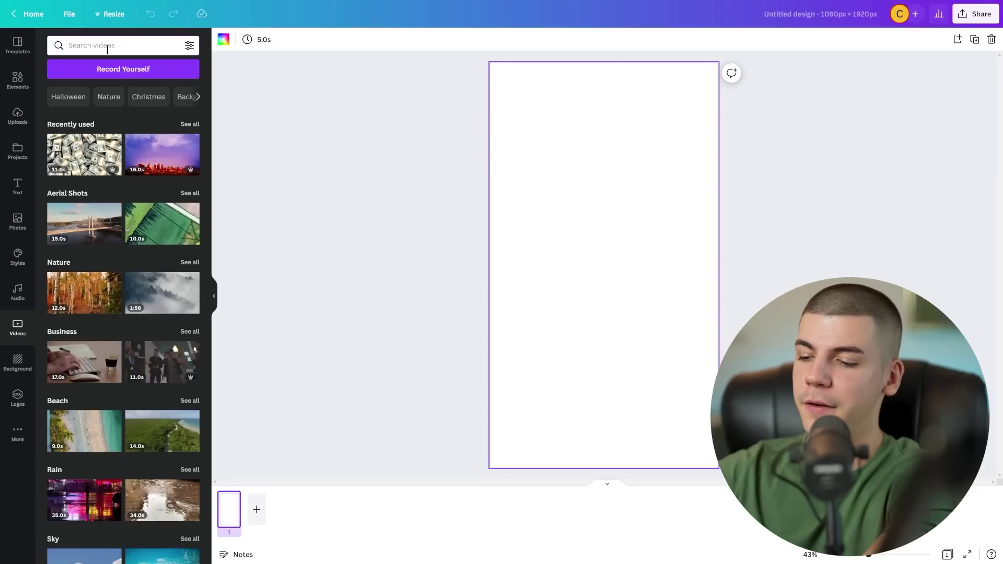
click(107, 45)
text(fantasy)
key(Return)
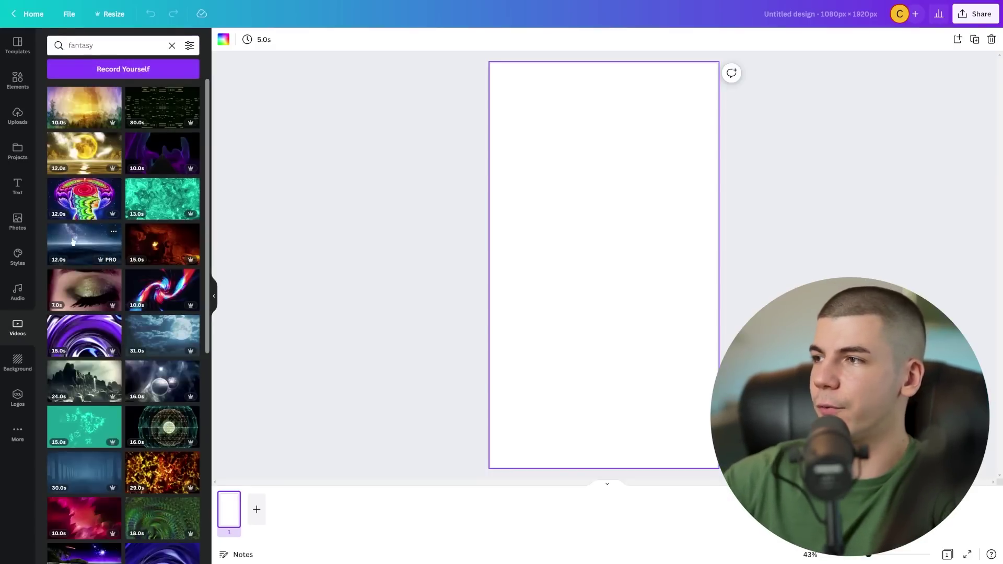
click(73, 241)
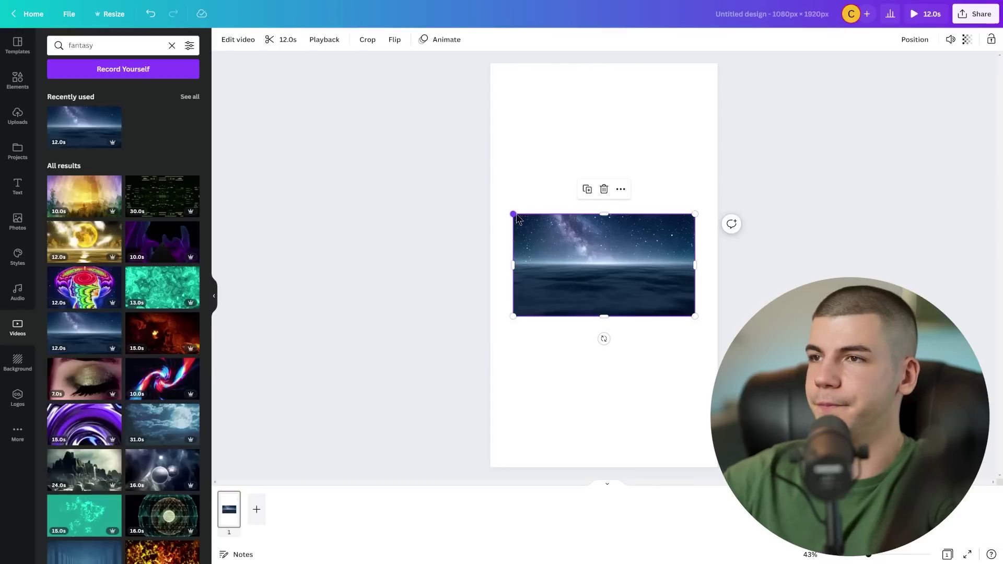
drag(513, 213, 244, 63)
drag(695, 315, 963, 467)
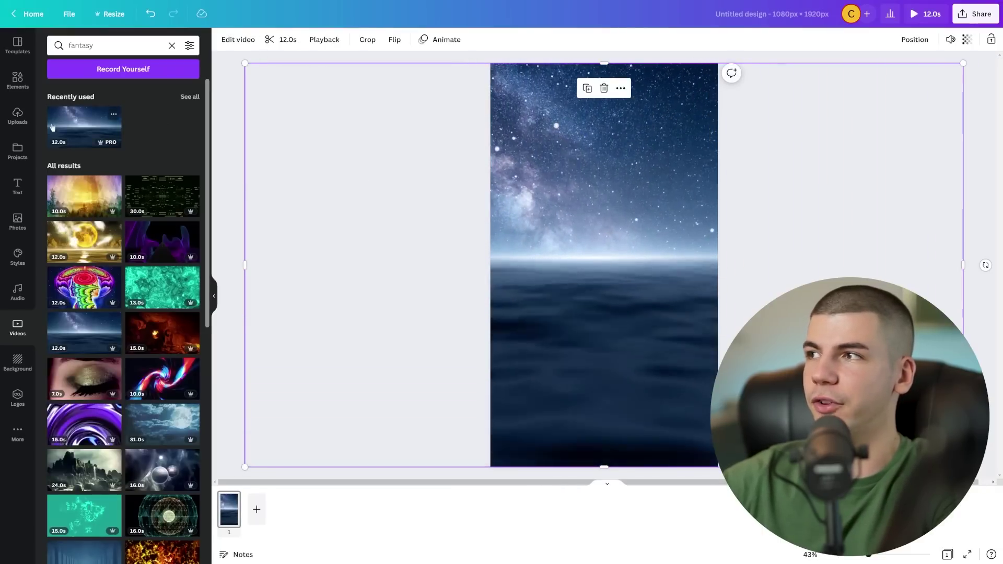
- Add a heading to the page reading "TOP 5 FICTION BOOKS OF ALL TIME"
click(17, 186)
click(94, 126)
text(TOP)
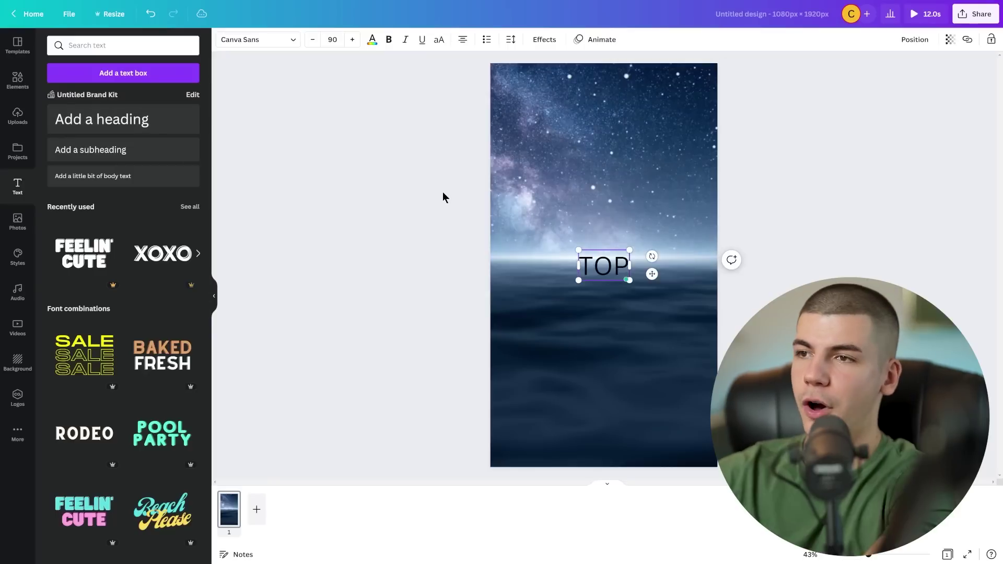
text( 5 FICTION BOOKS OF ALL TIME)
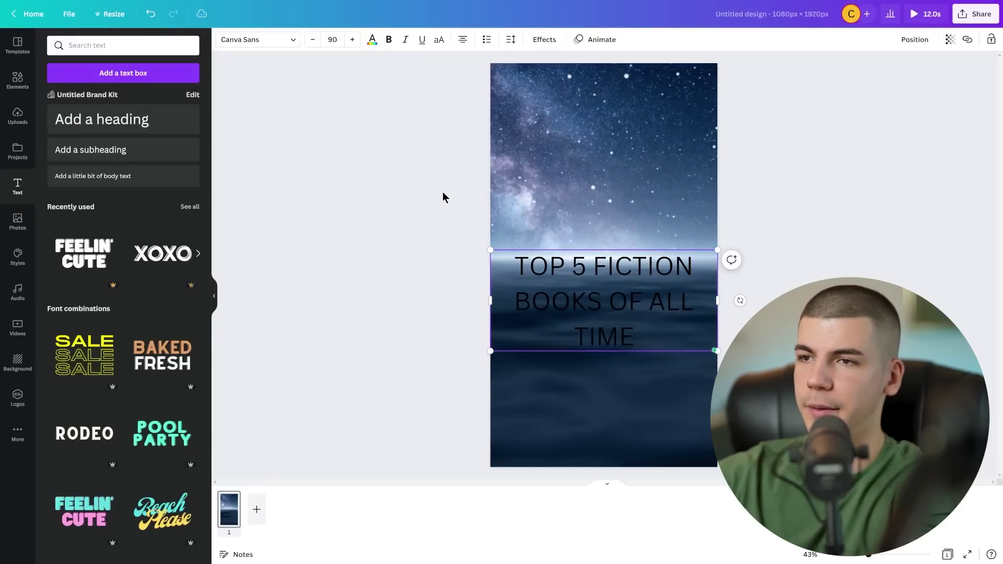
- Reduce the whole heading to font size 77 and change its font to the extra-heavy Montserrat
key(ctrl+a)
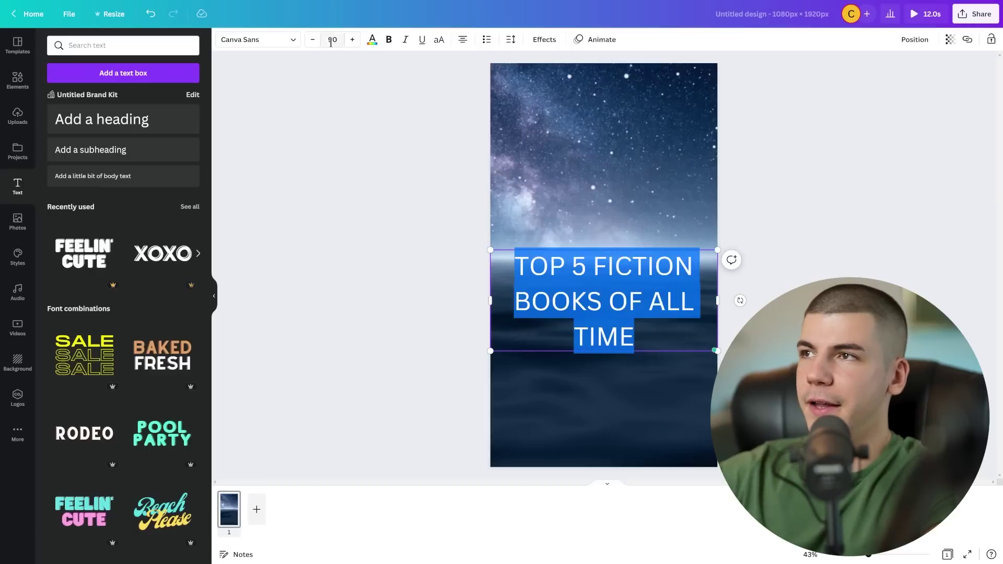
click(313, 39)
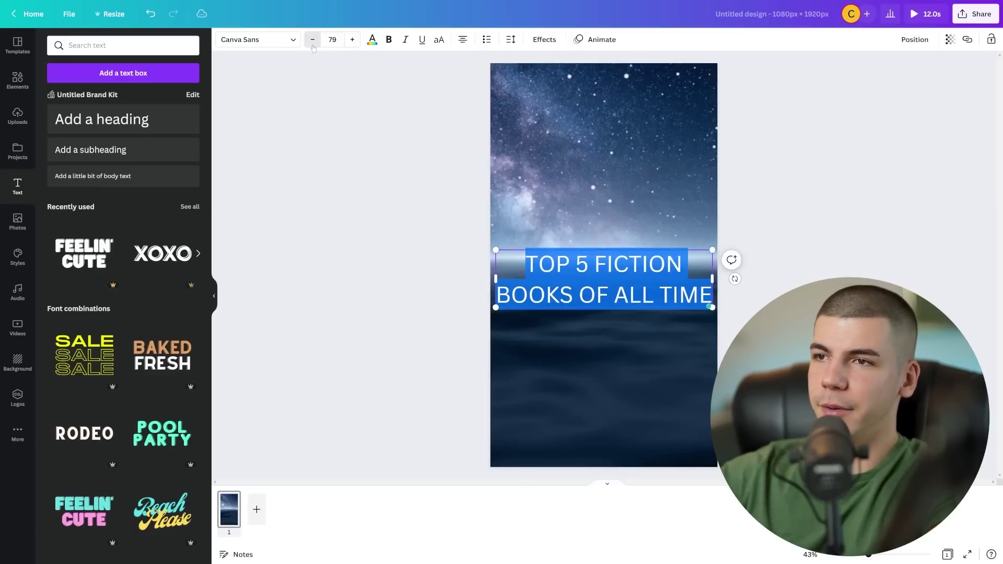
click(270, 40)
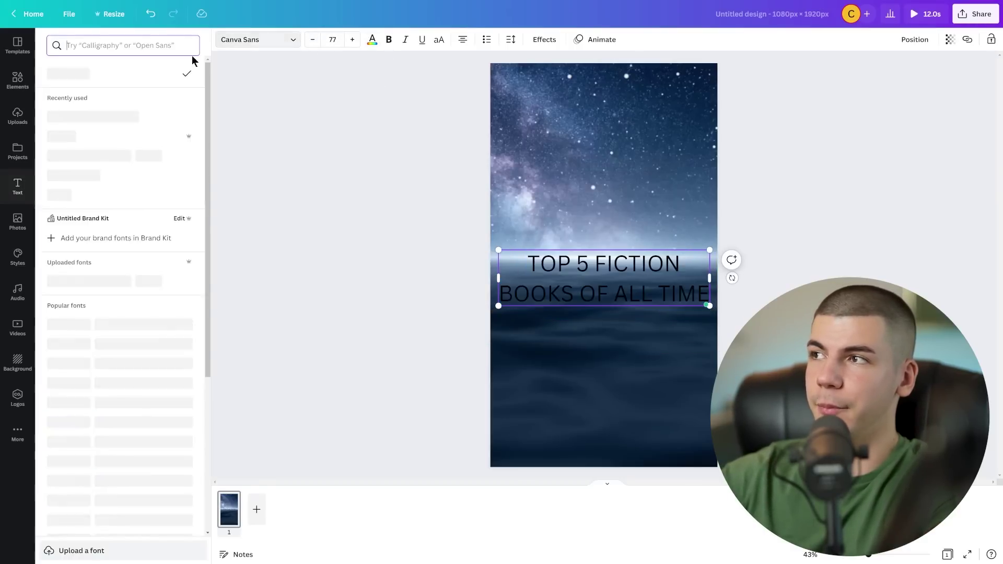
- Give the heading a Background text effect in red and make its text white
click(545, 40)
click(171, 230)
click(190, 359)
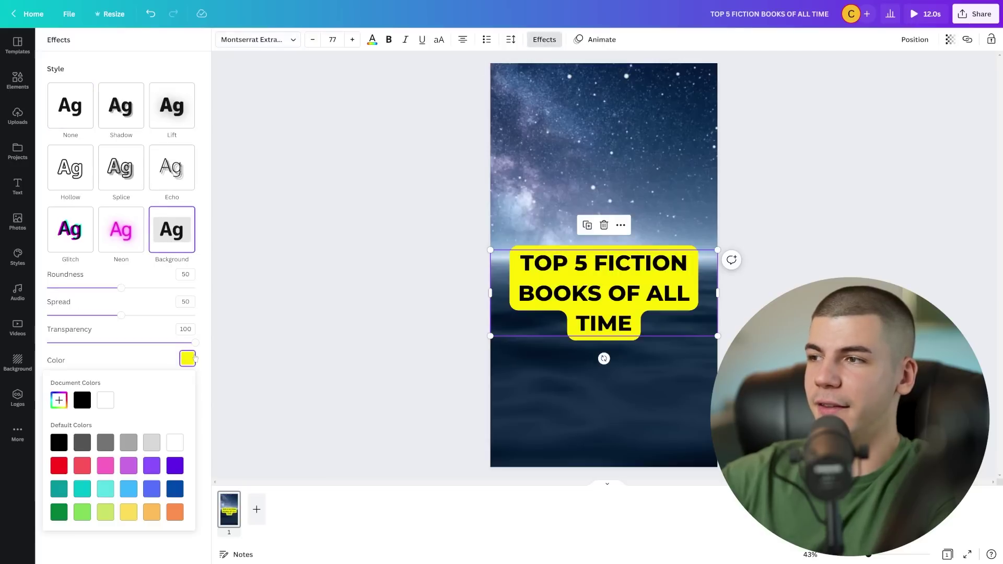
click(59, 466)
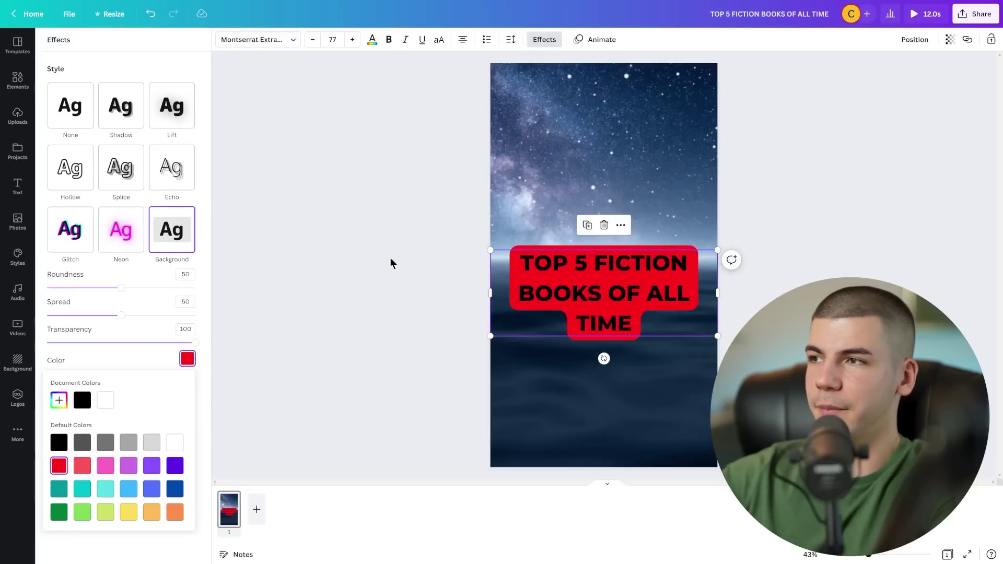
click(372, 39)
click(110, 91)
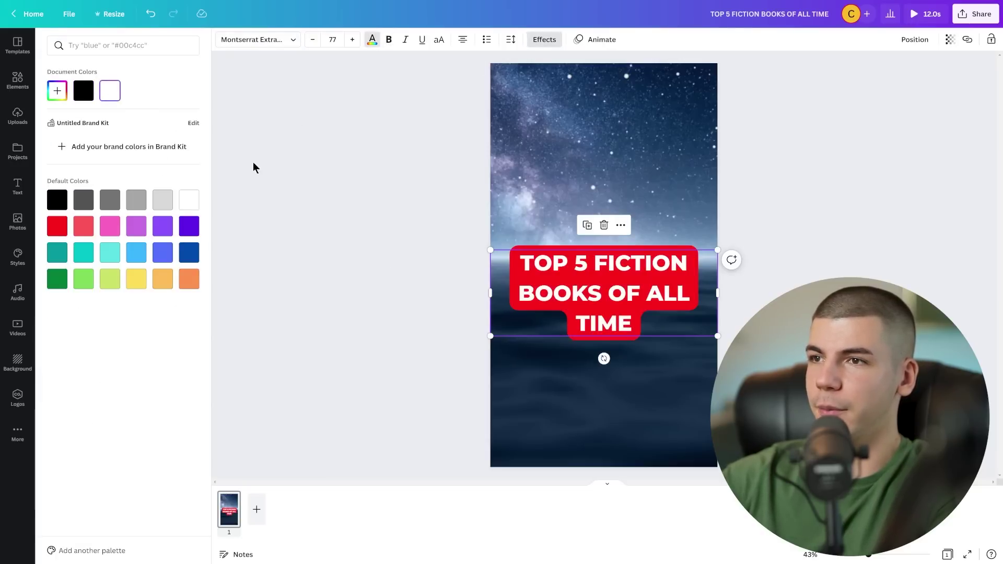
- Set the heading's font size to 45
click(333, 39)
text(30)
key(Return)
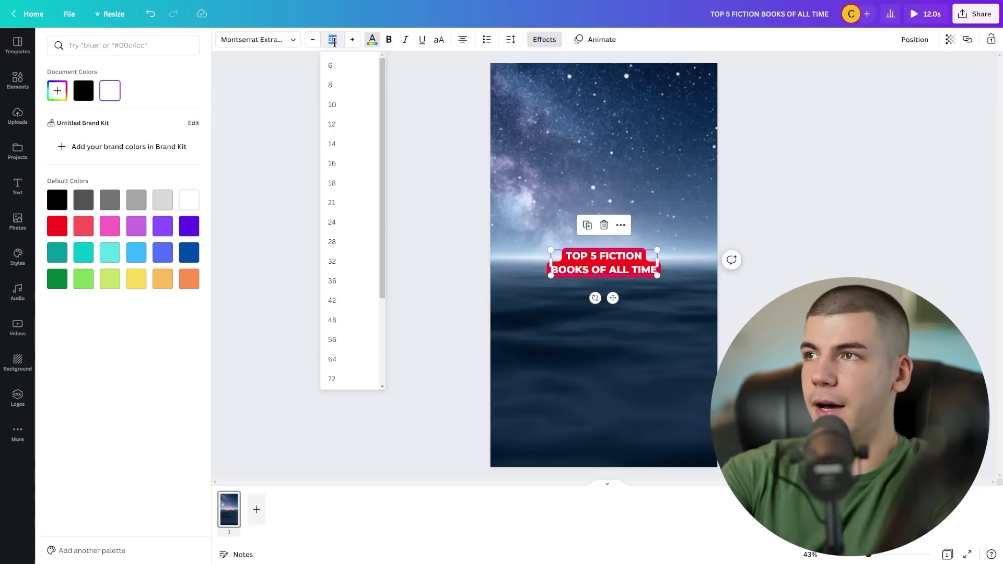
key(Return)
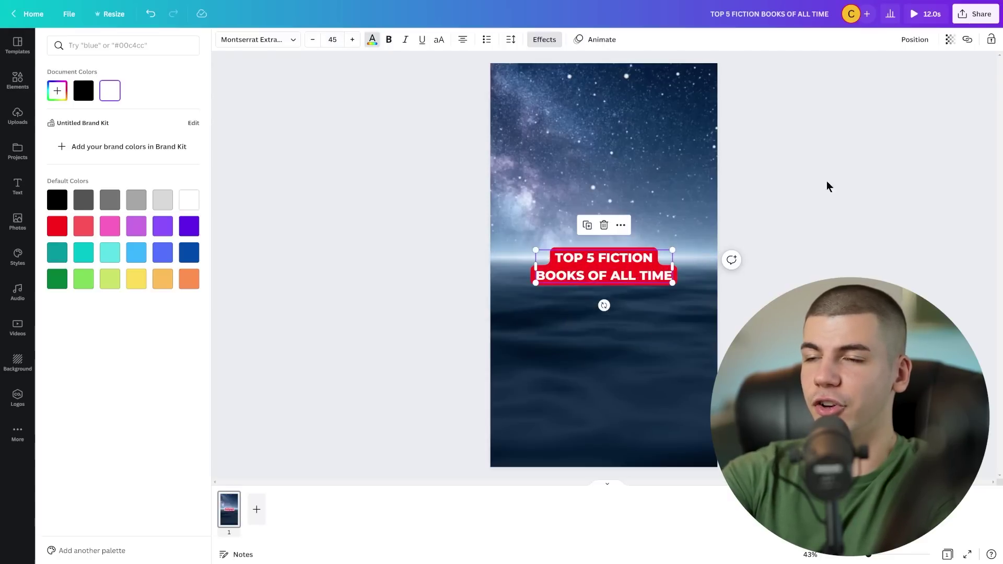
click(827, 186)
- Move the heading above the horizon and scale it up to a font size of about 54.9
drag(611, 259, 611, 199)
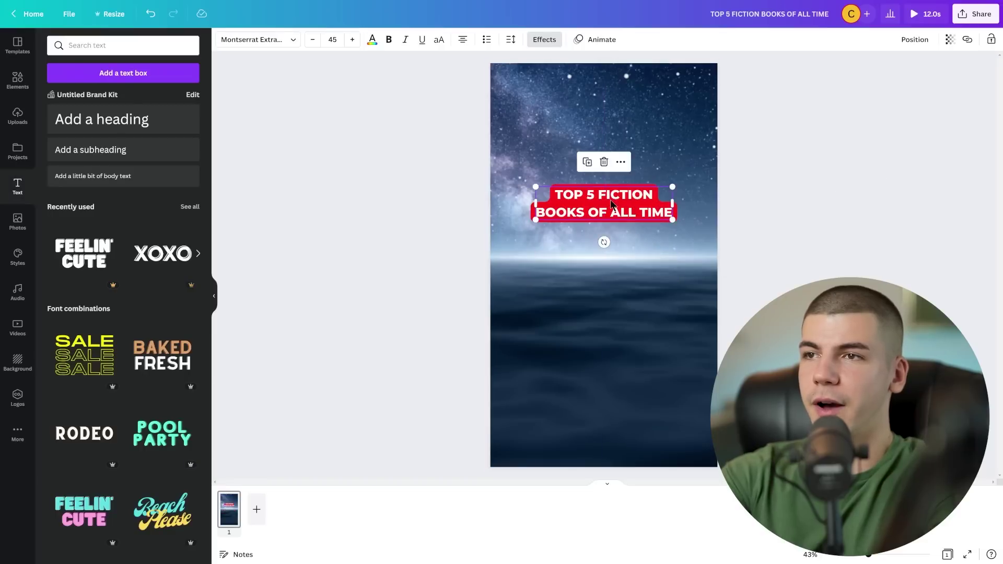
mouse_move(673, 220)
mouse_down()
mouse_move(706, 235)
mouse_move(689, 229)
mouse_up()
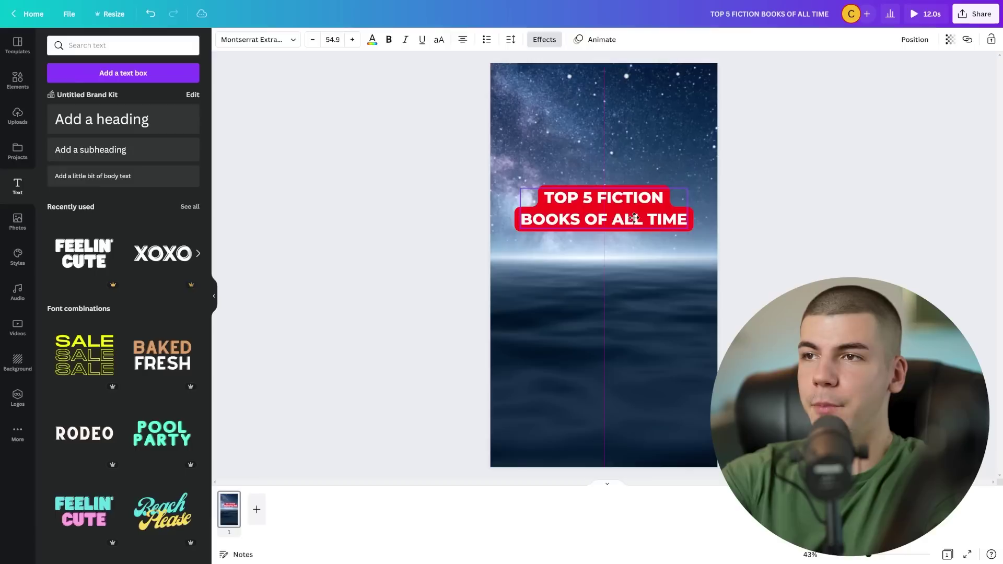
- Duplicate the heading below the horizon and change the copy's text to "GRAB ANY OF THESE BOOKS FOR FREE IN THE DESCRIPTION BELOW"
key(ctrl+d)
drag(633, 243, 633, 323)
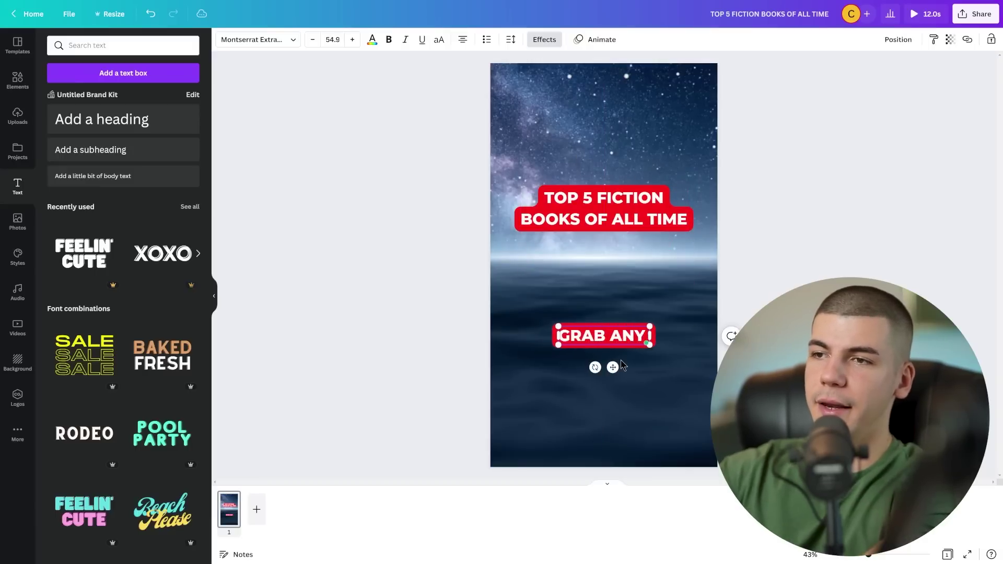
text(OF THESE)
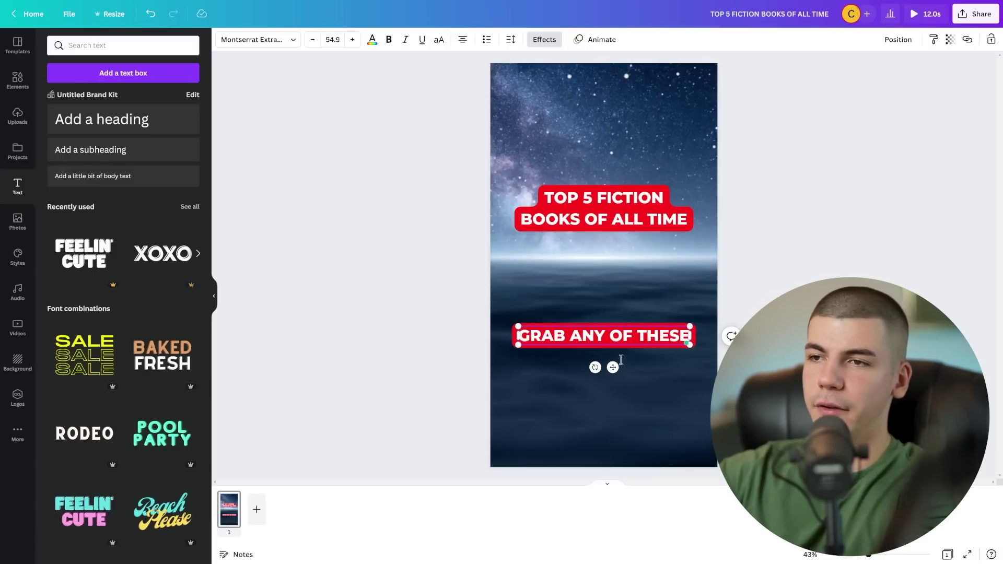
text( BOOKS FOR FREE IN THE DESCRIPTION BELOW)
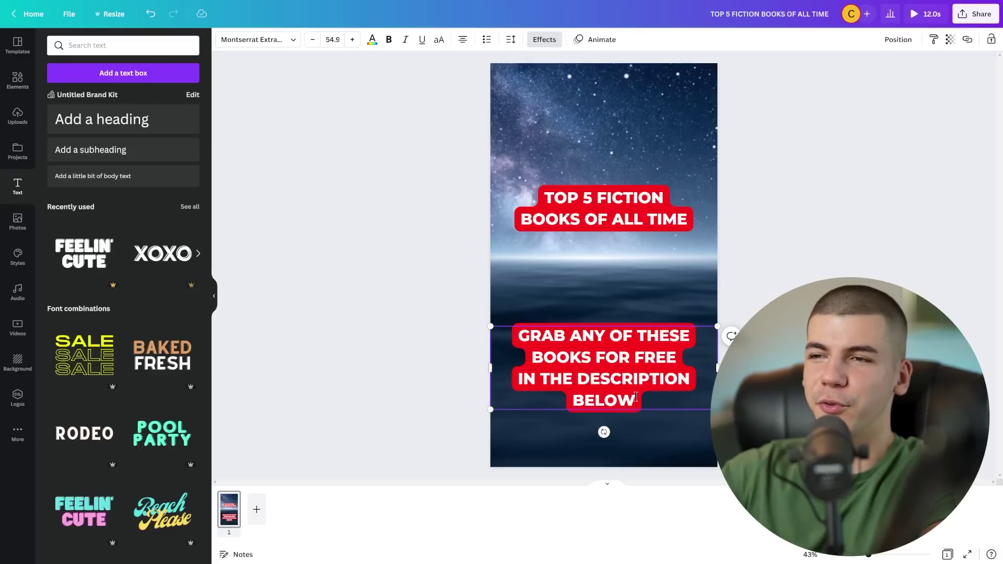
- Reduce the font size of "IN THE DESCRIPTION BELOW" so that it fits on one line within the text box
drag(531, 389, 518, 380)
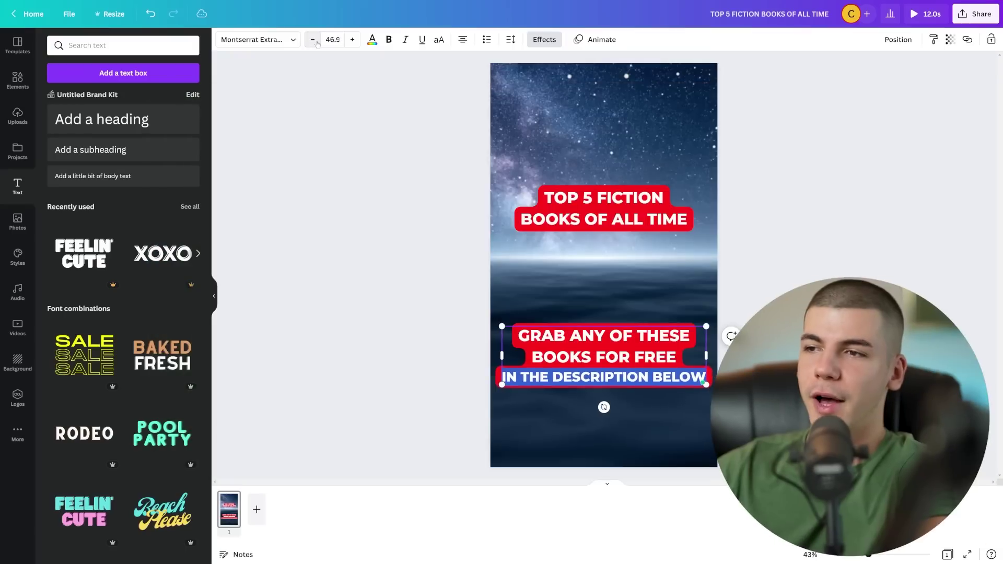
click(313, 40)
click(312, 40)
click(312, 39)
key(Escape)
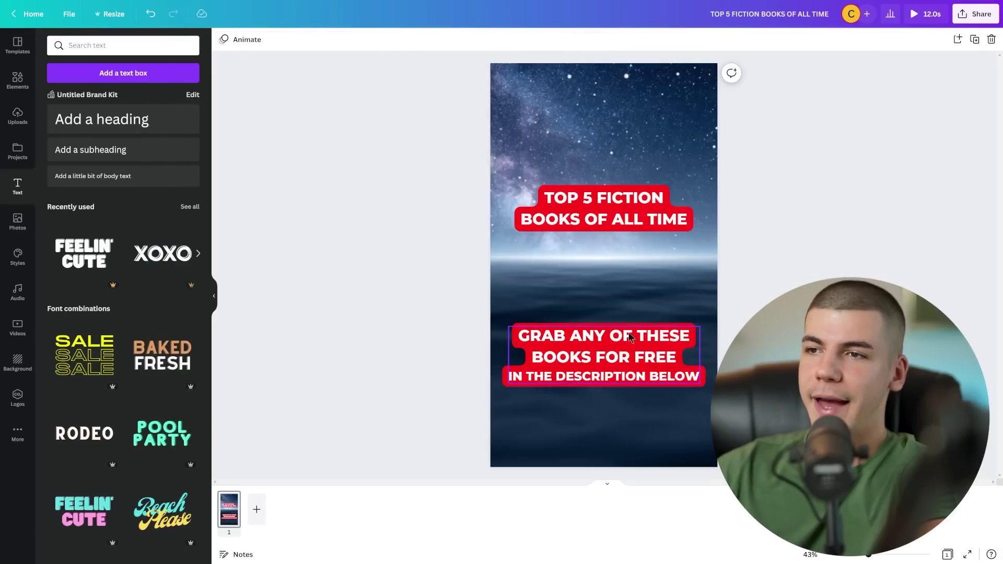
- Apply the Pan text animation to the lower text and the Rise animation to the "TOP 5 FICTION BOOKS OF ALL TIME" heading
click(592, 44)
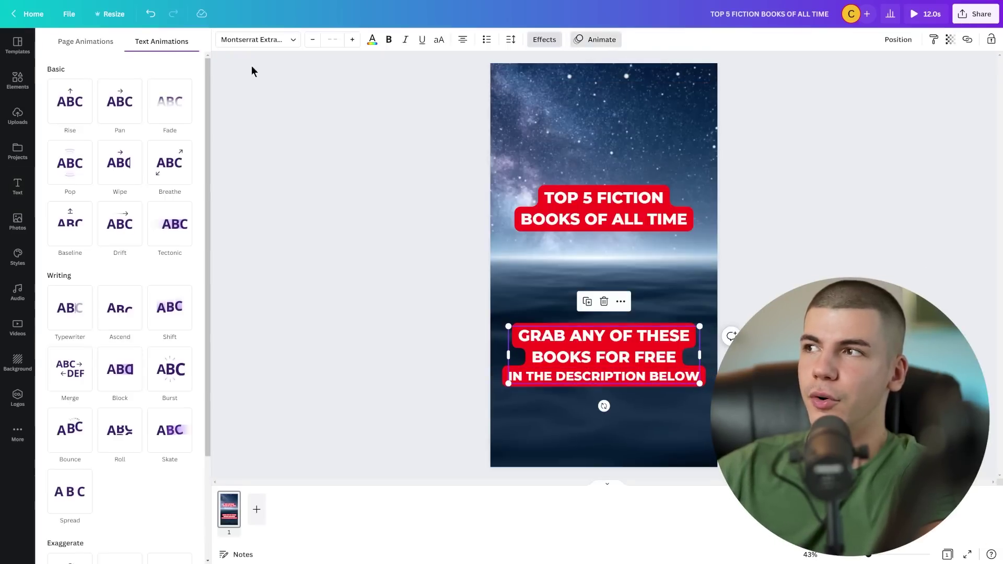
click(126, 108)
click(573, 203)
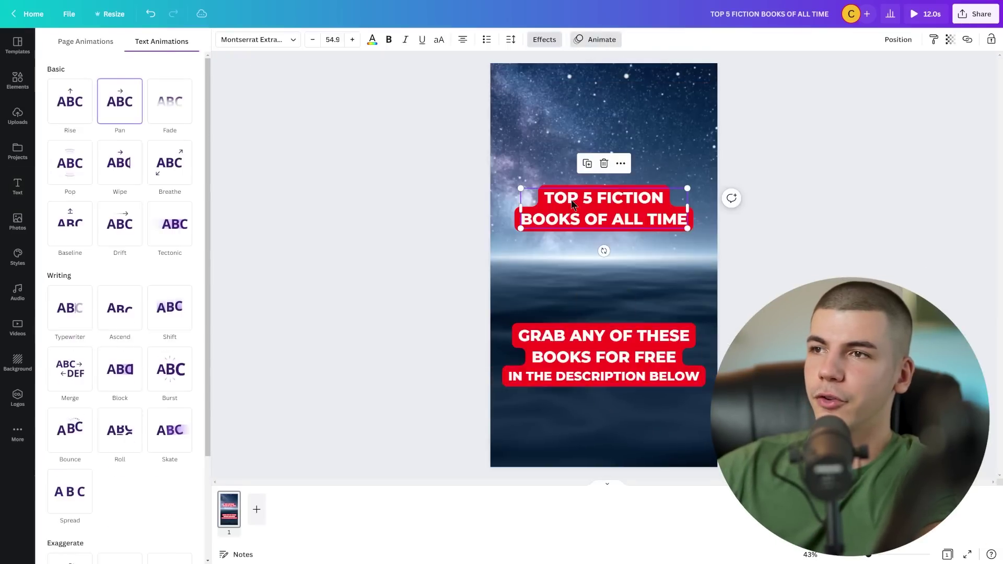
click(89, 102)
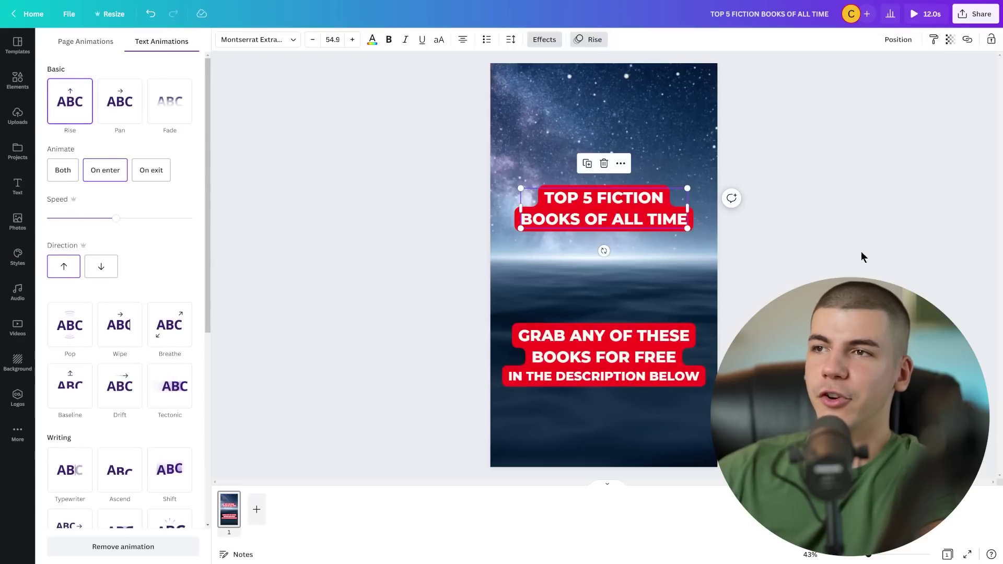
- Trim the starry background video on the first page to 2.5 seconds
click(227, 521)
click(369, 304)
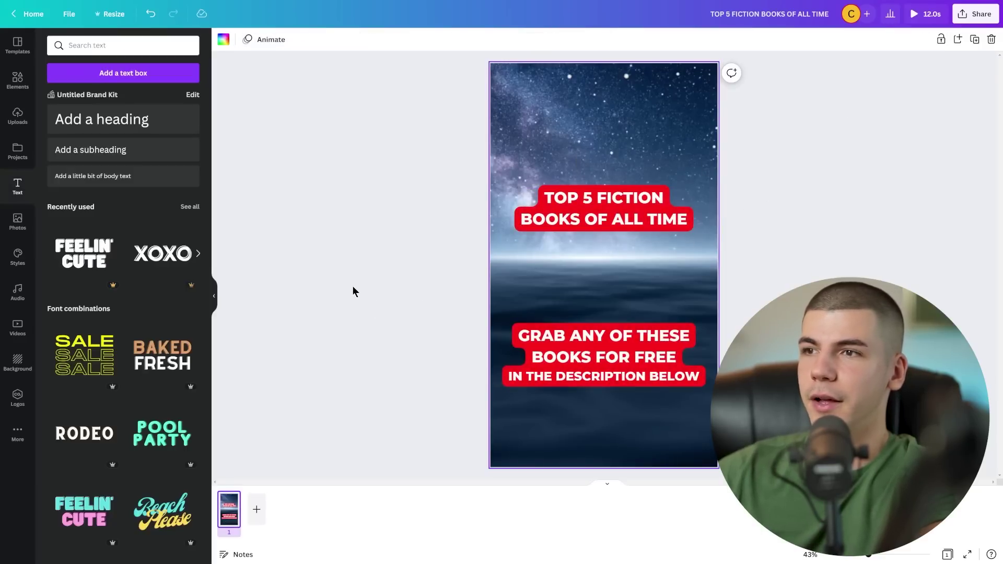
click(522, 261)
drag(953, 35, 424, 22)
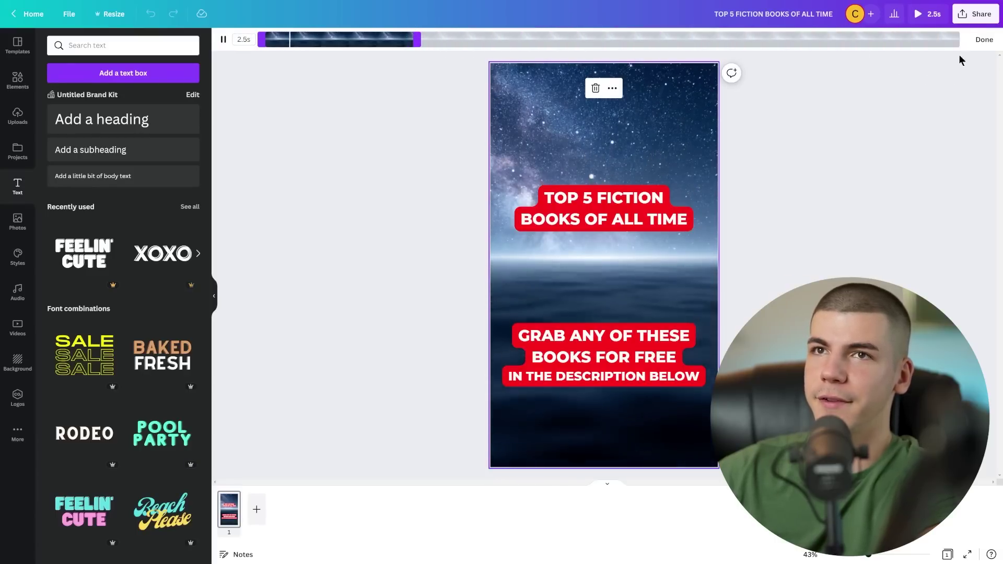
click(985, 39)
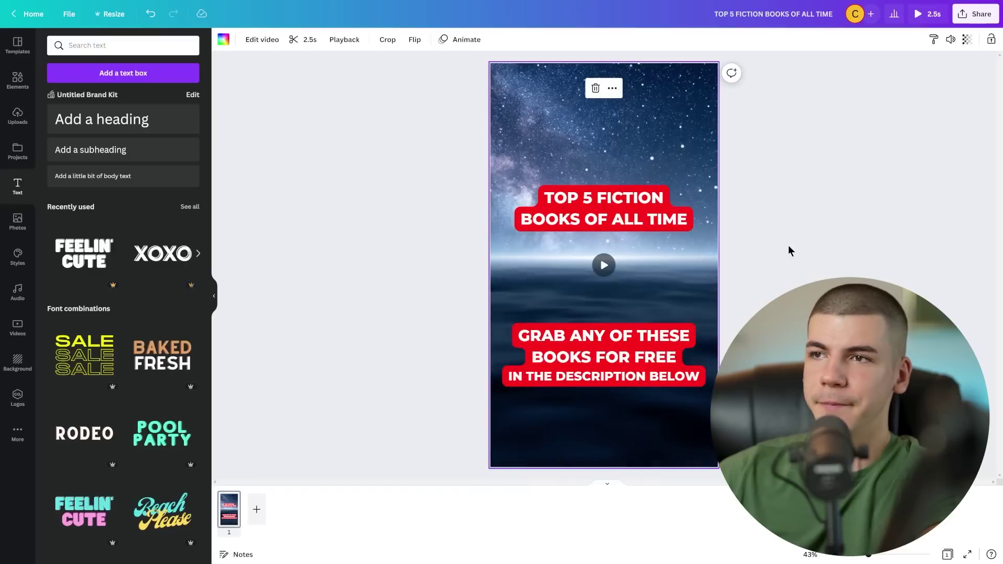
- Add a second page with the uploaded The Hobbit cover enlarged and centred, and apply the Pop photo animation to it
click(256, 510)
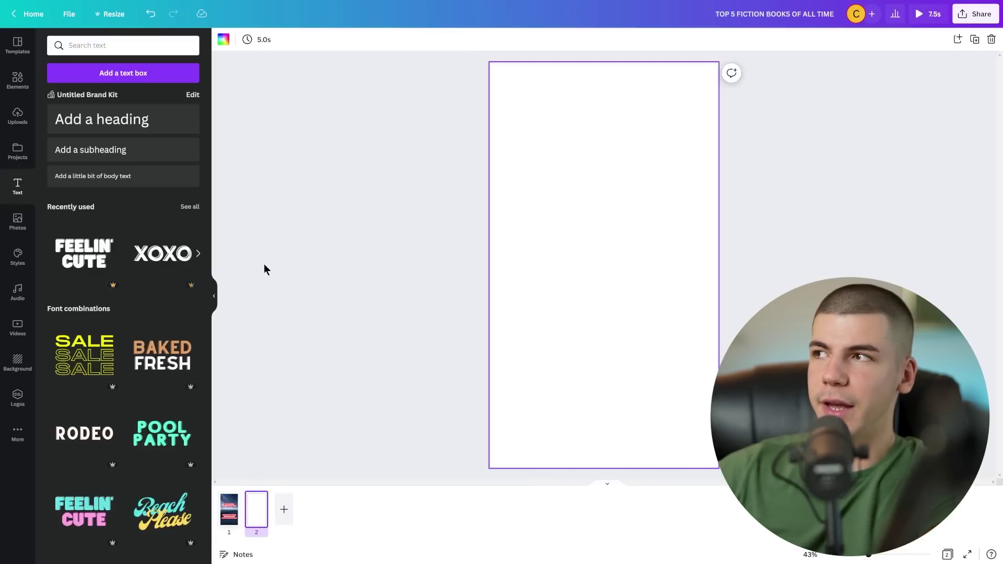
click(18, 125)
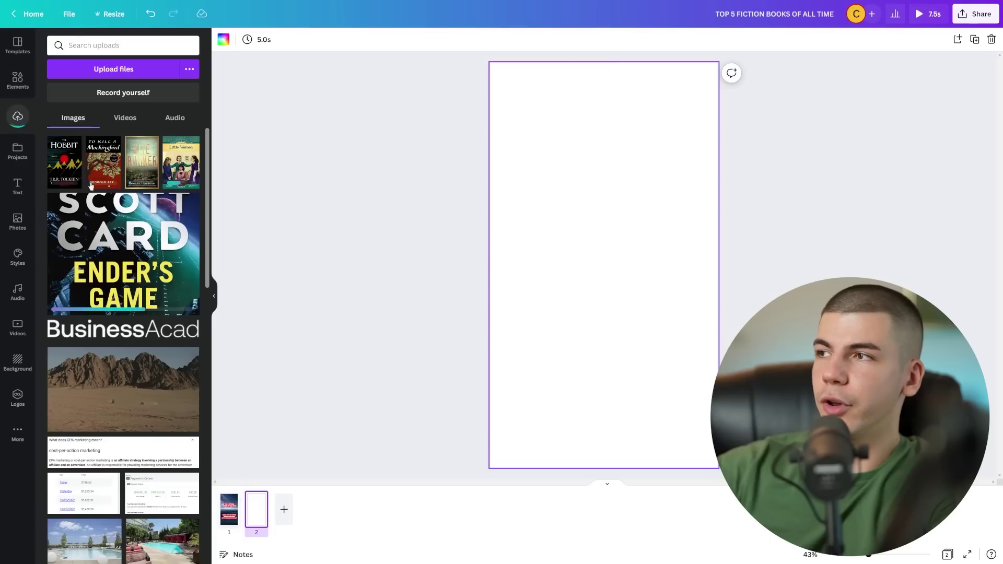
click(69, 166)
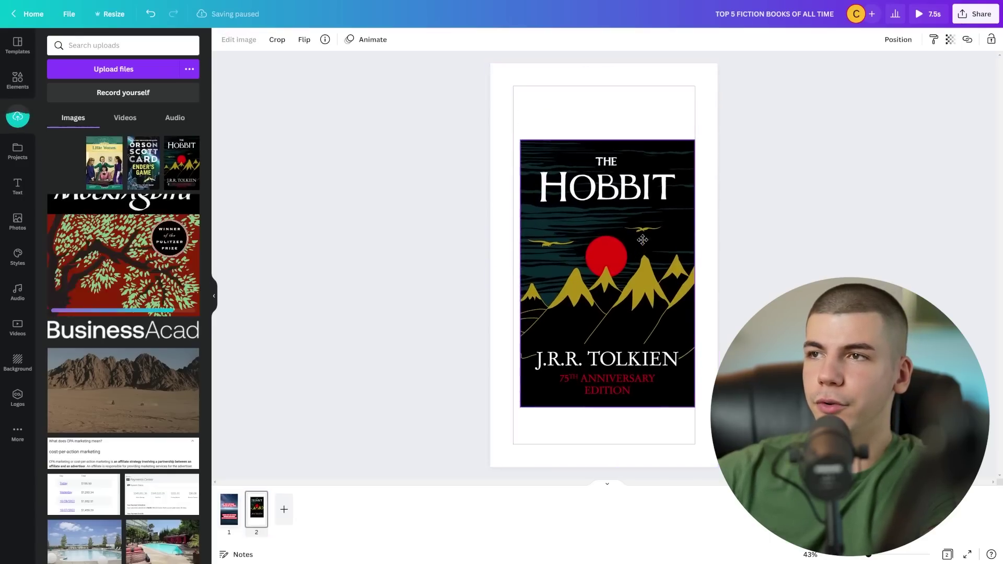
drag(638, 245, 643, 251)
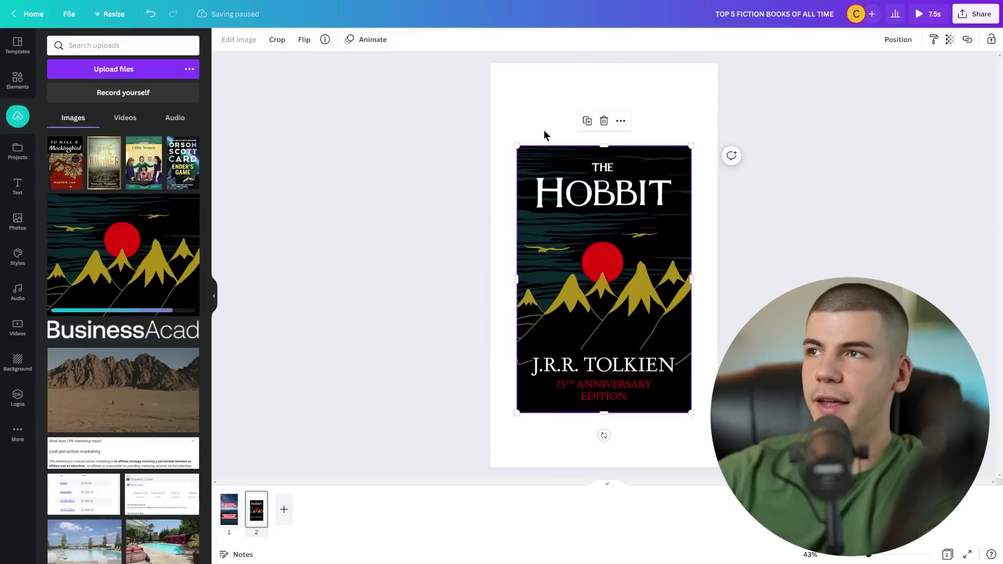
click(366, 38)
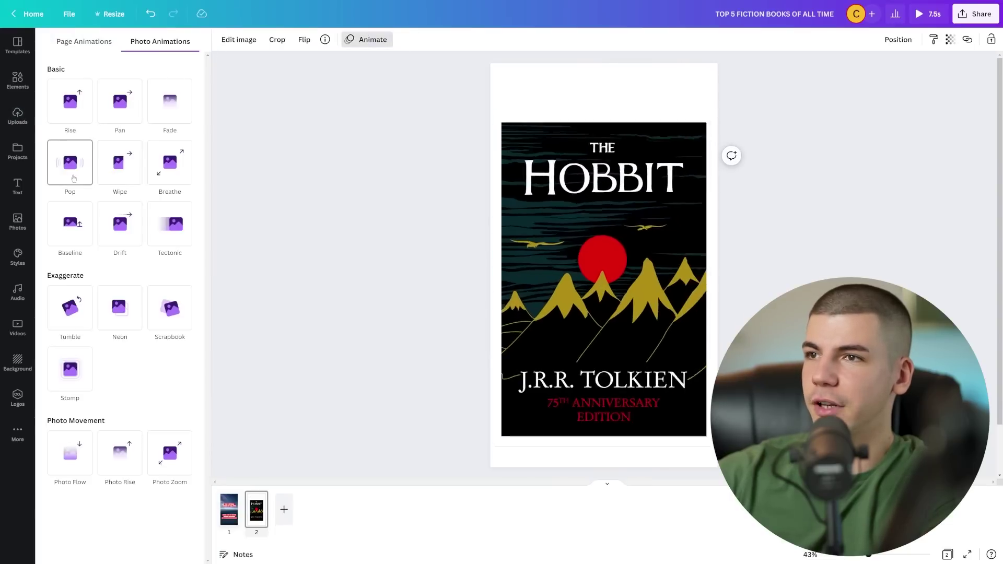
click(74, 179)
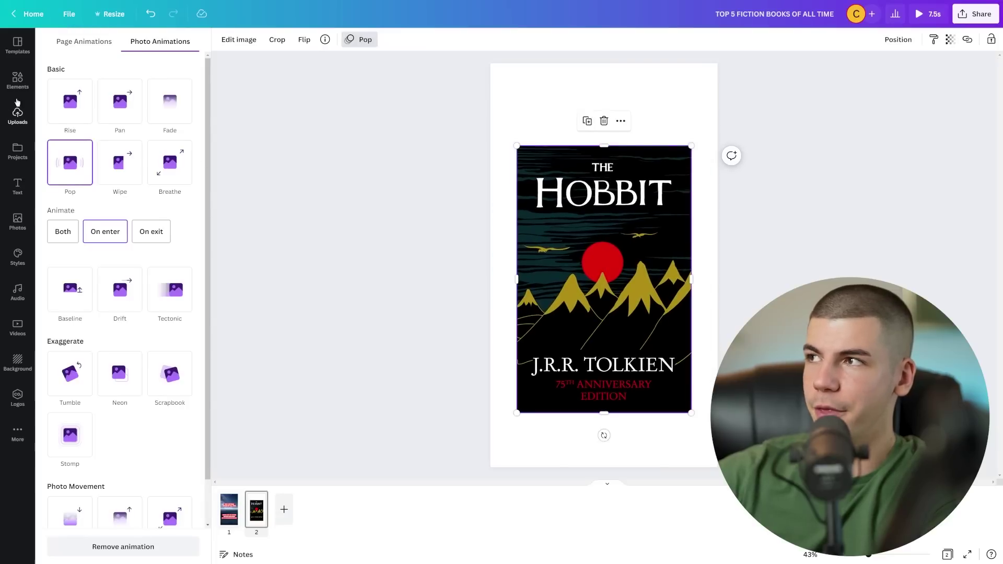
- Add a heading reading "#1 The Hobbit" to the second page
click(18, 186)
click(101, 118)
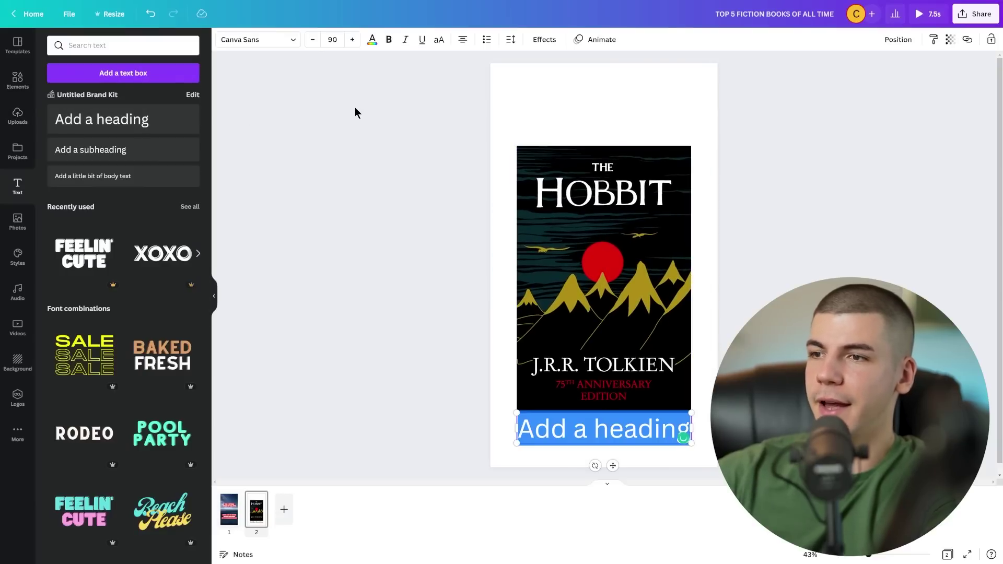
text(#1 the)
key(BackSpace)
key(BackSpace)
key(BackSpace)
key(BackSpace)
text(The Hobbit)
- Set the "#1 The Hobbit" heading's font to Montserrat Extra-Bold at size 60
key(ctrl+a)
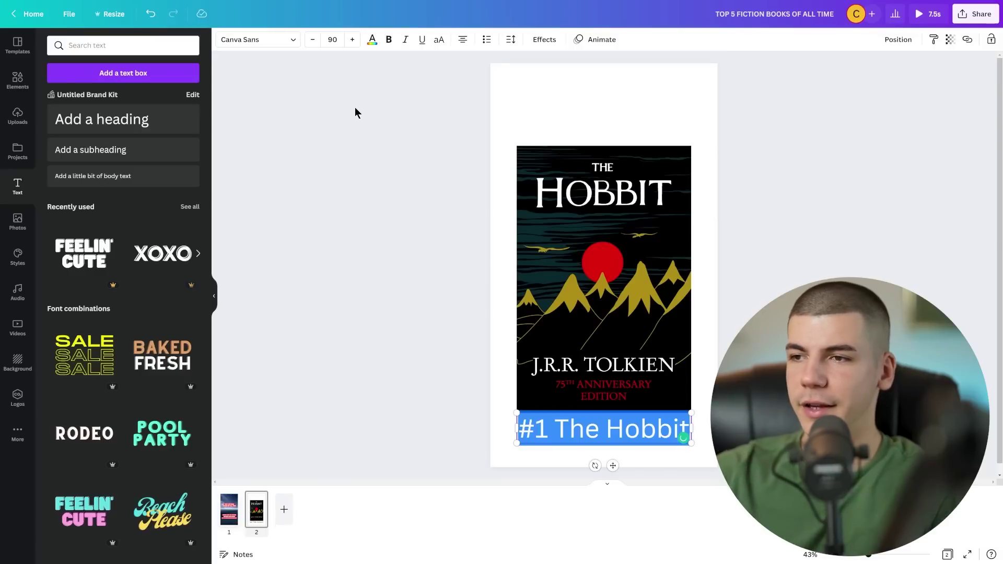
click(257, 39)
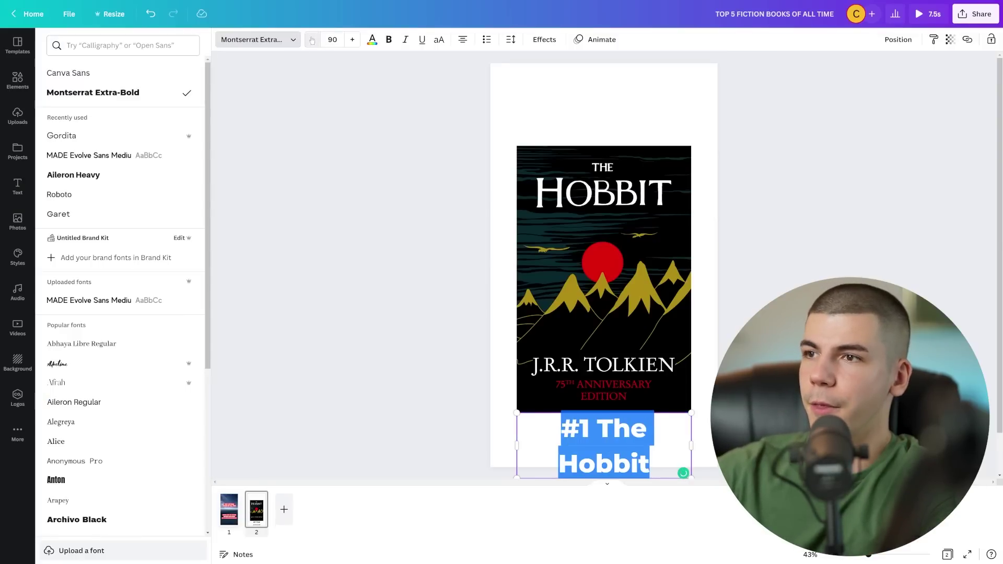
click(312, 40)
click(312, 40)
click(312, 39)
click(312, 40)
click(311, 40)
click(311, 40)
click(312, 40)
click(312, 39)
click(312, 40)
click(312, 40)
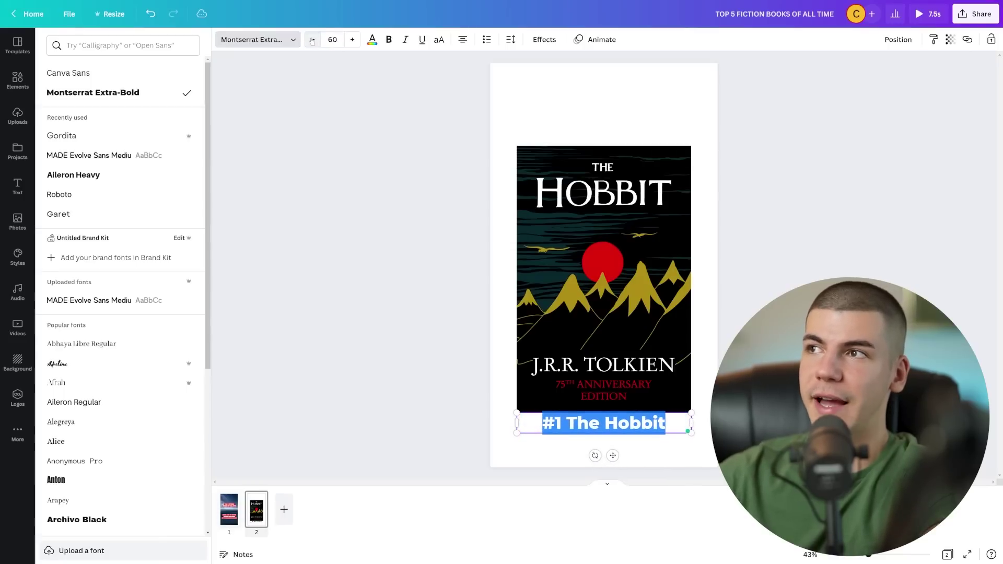
- Move the "#1 The Hobbit" heading to just above the book cover
click(816, 228)
drag(661, 424, 657, 130)
click(805, 108)
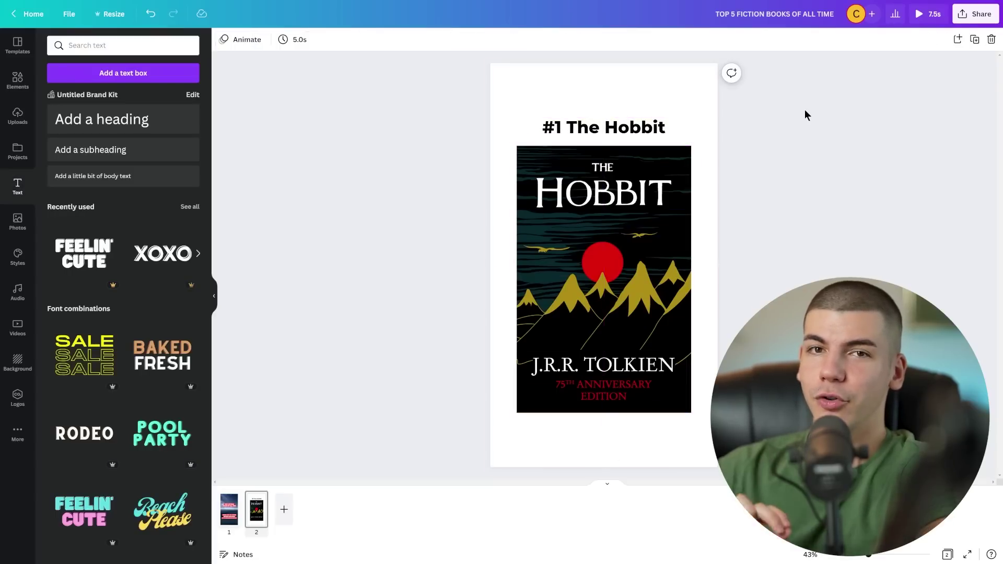
- Add a third page with the uploaded To Kill a Mockingbird cover enlarged, and apply the Pop photo animation to it
click(284, 509)
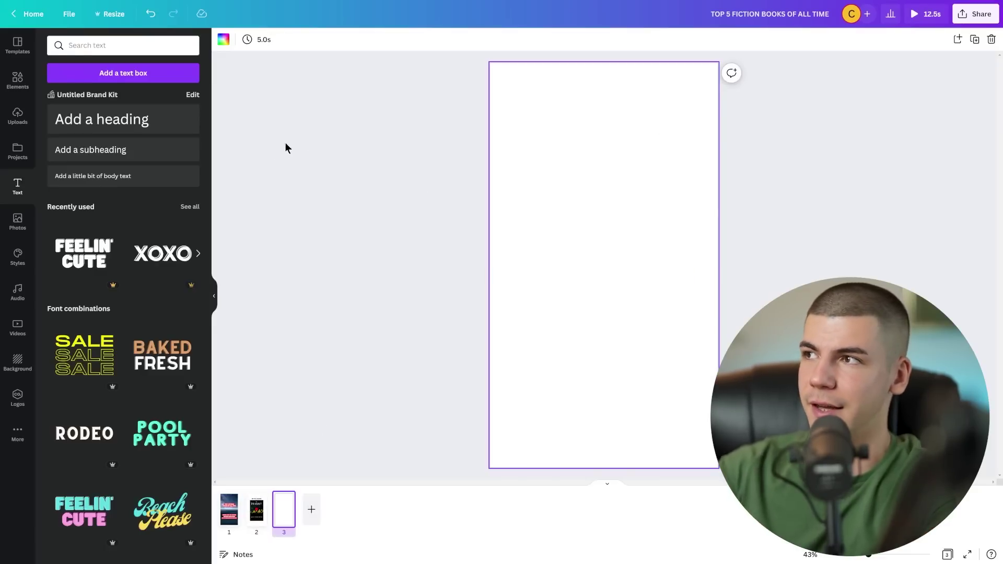
click(17, 115)
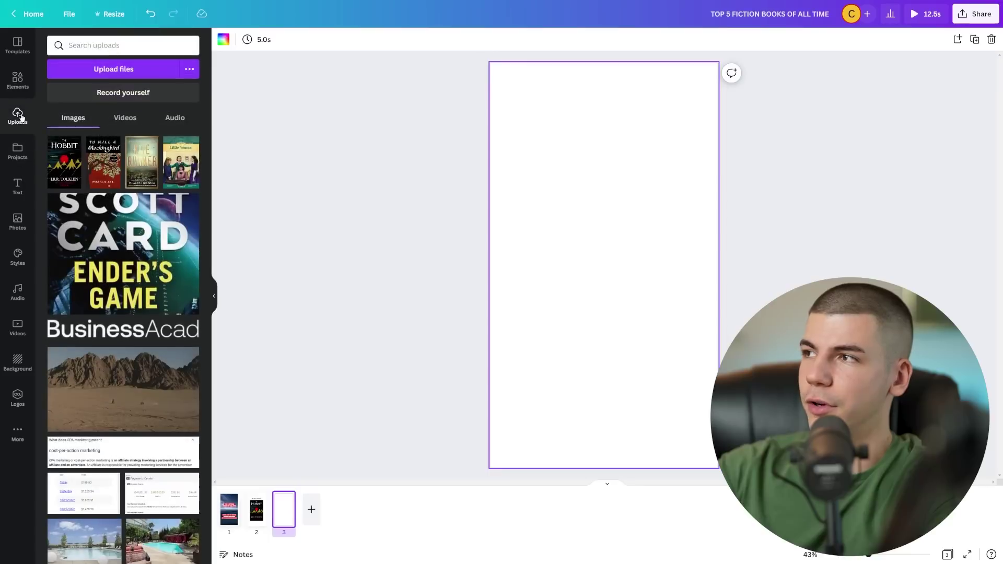
click(96, 176)
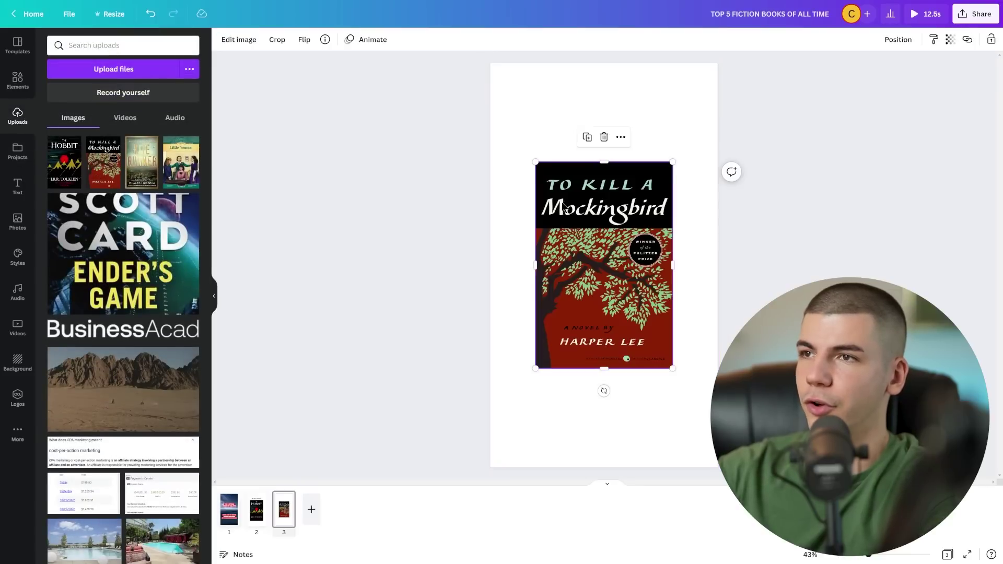
drag(535, 162, 515, 162)
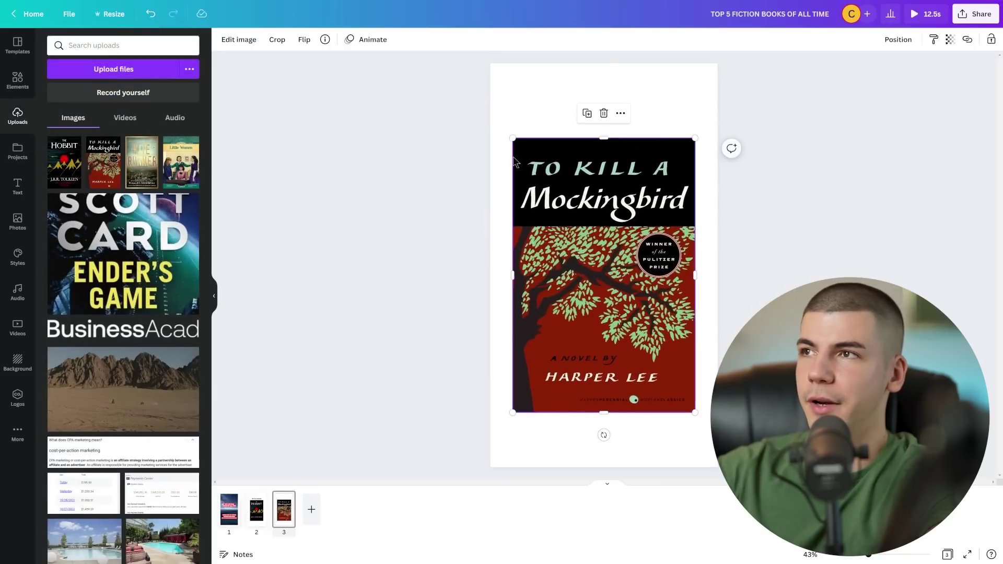
click(372, 40)
click(70, 162)
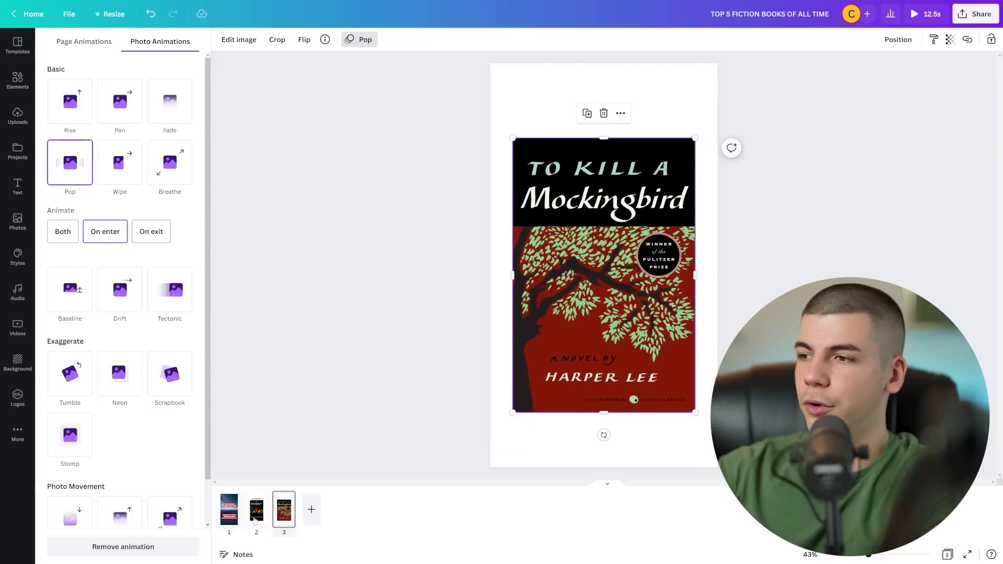
- Review the individual book pages and the closing "Get These Books For FREE!" page
click(261, 503)
click(284, 517)
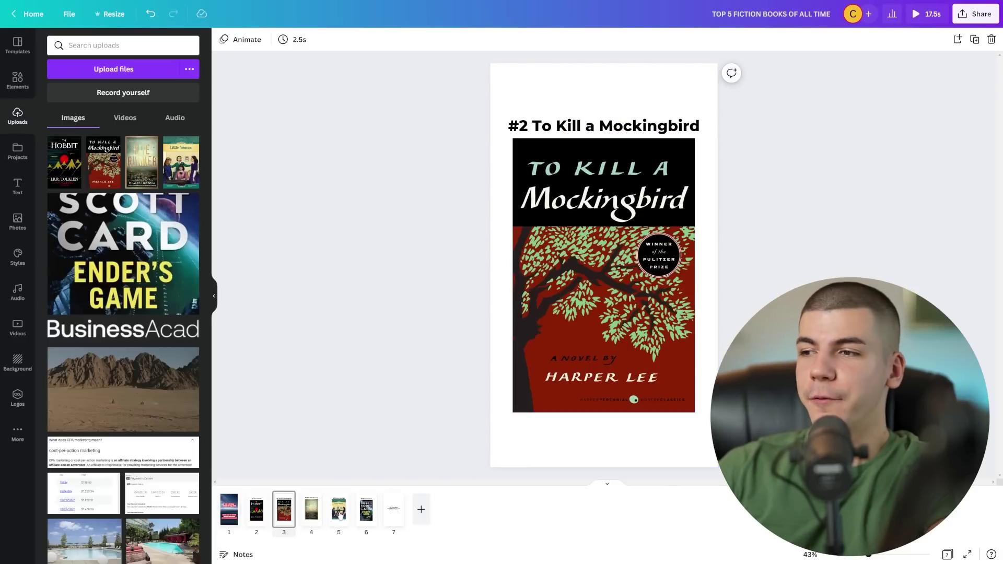
click(340, 515)
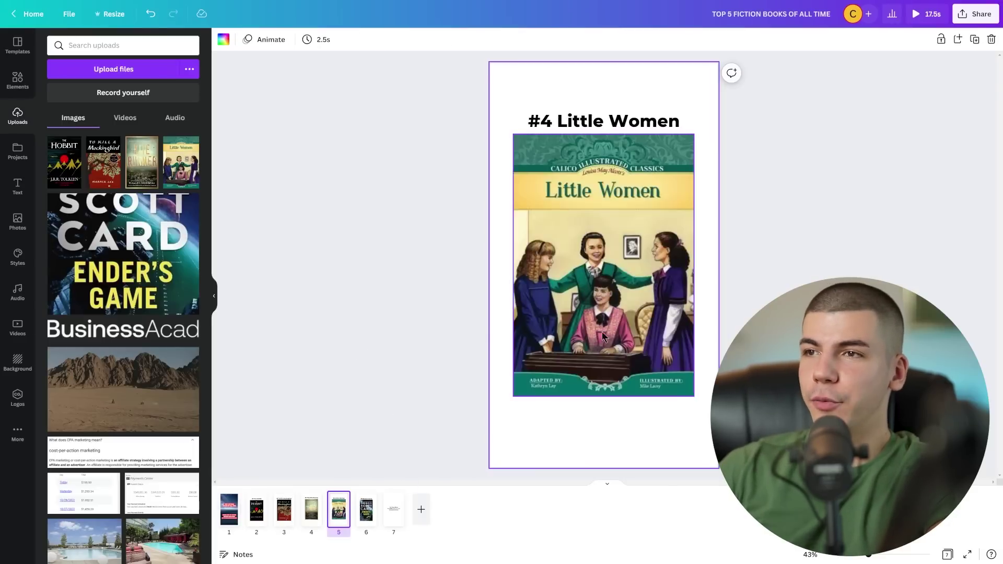
click(372, 519)
click(391, 522)
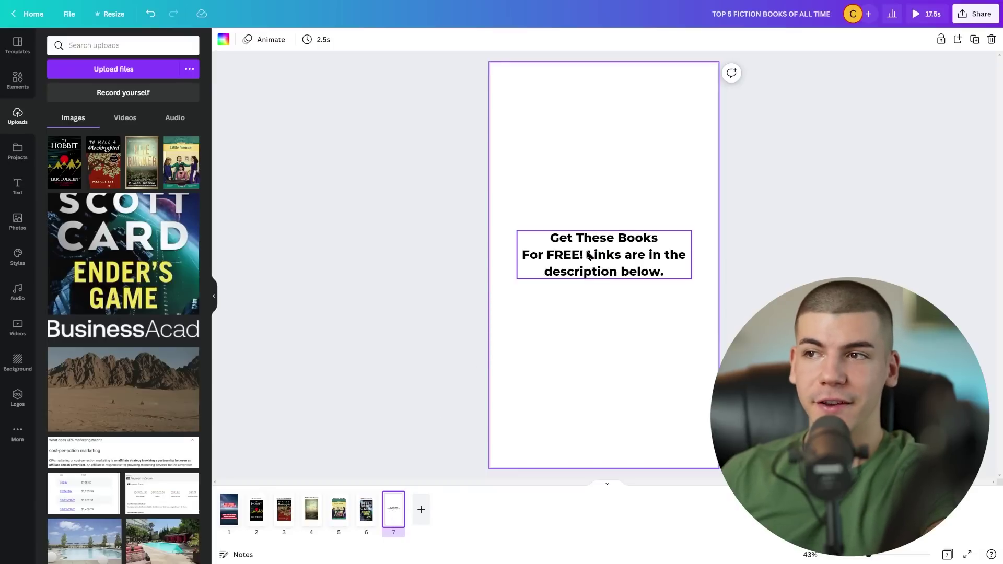
click(847, 174)
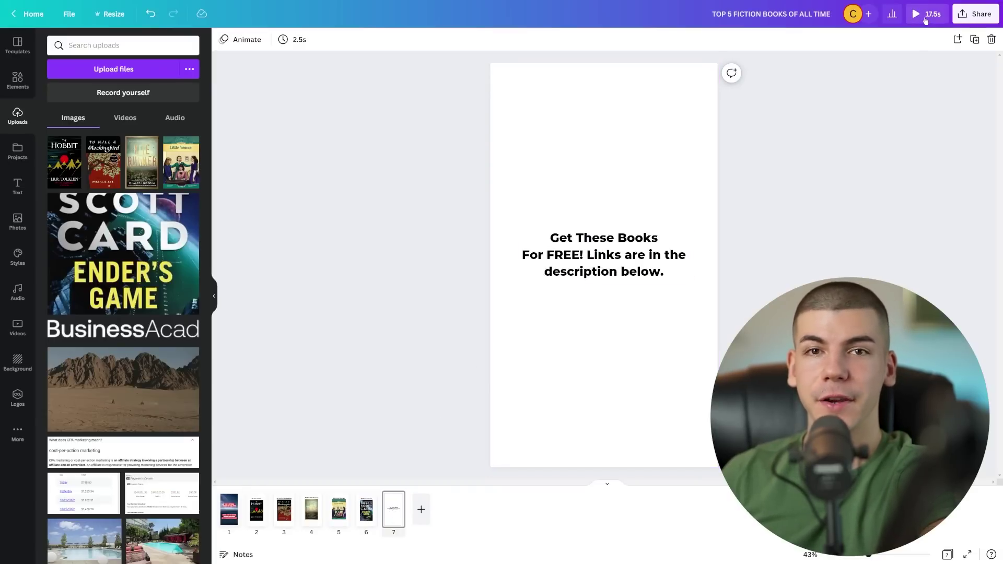
- Play the full video preview and download all 7 pages as an MP4 Video
click(925, 17)
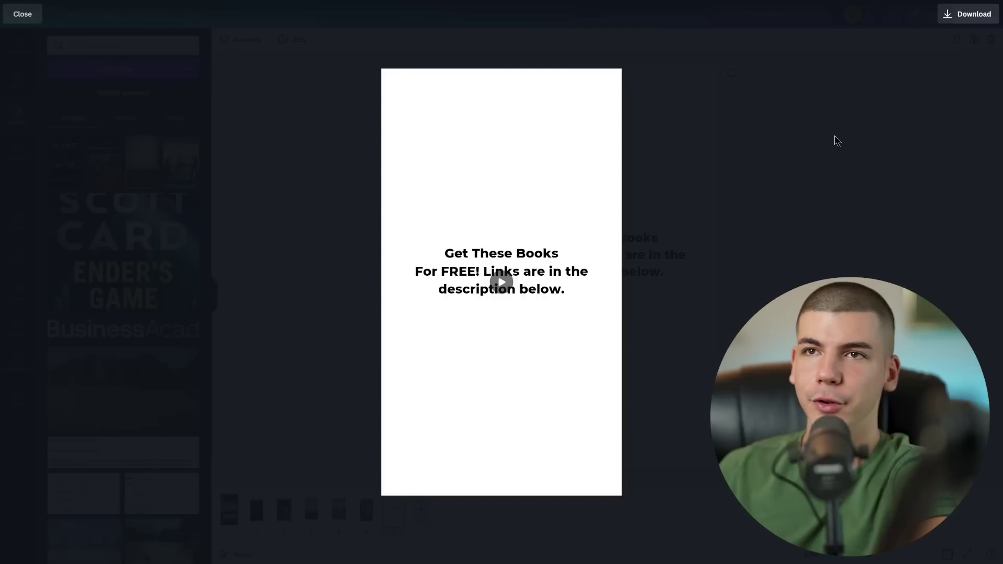
click(964, 15)
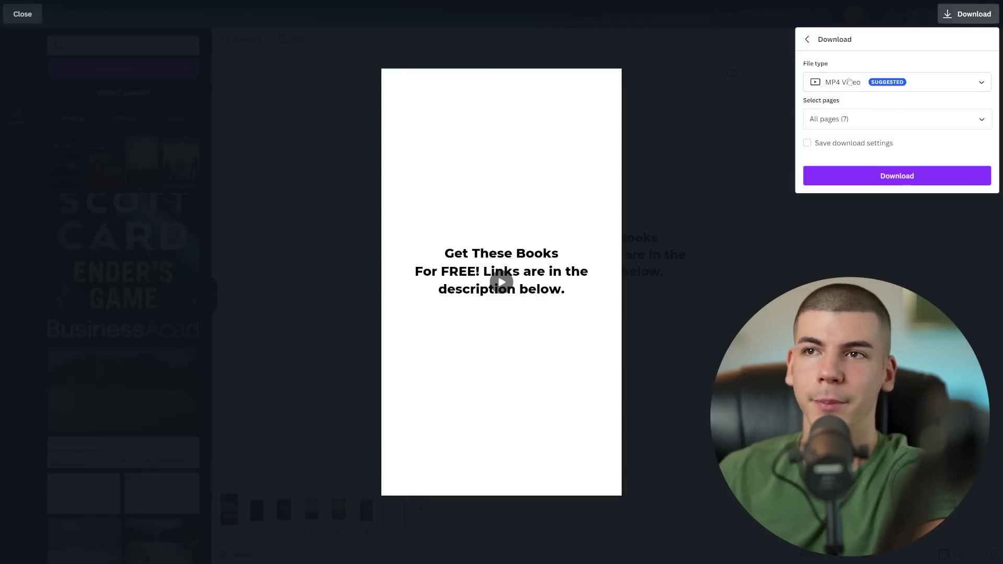
click(857, 178)
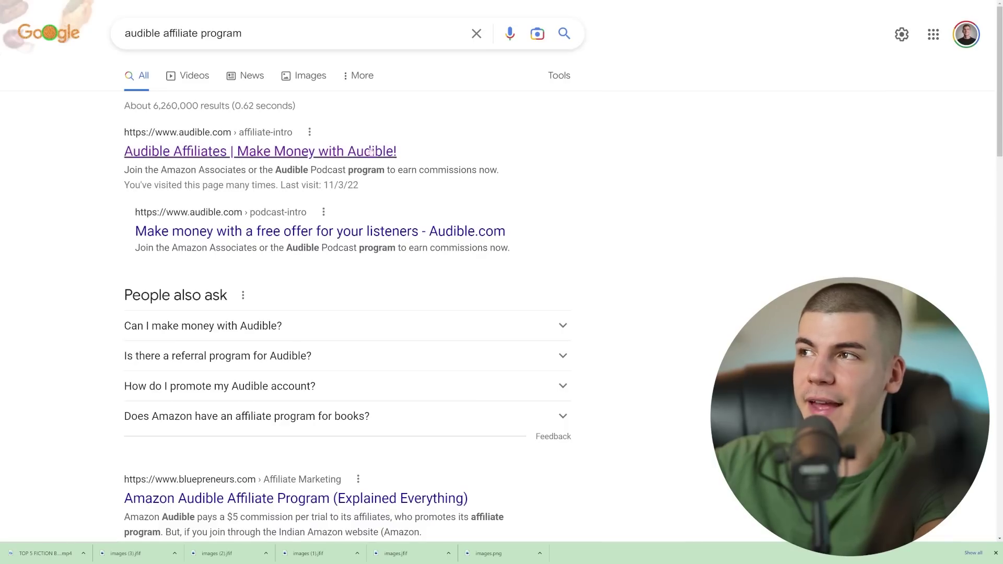
- Open the Audible Affiliates page from the Google results and examine the Standard Fee Structure for memberships, free trials and audiobooks
click(222, 154)
scroll(349, 253, down, 8)
ctrl+scroll(339, 261, up, 2)
ctrl+scroll(305, 261, up, 1)
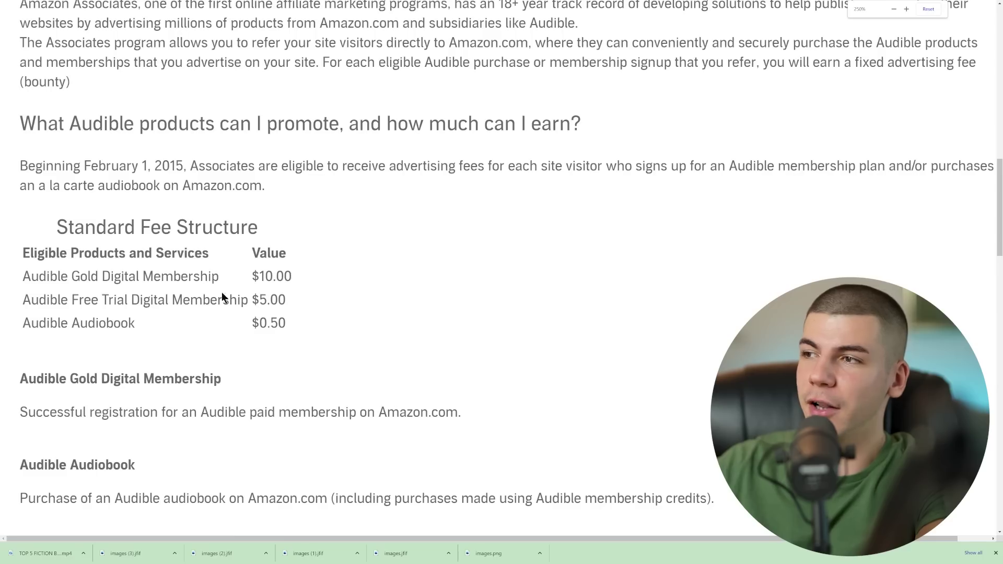
drag(187, 283, 300, 300)
click(286, 299)
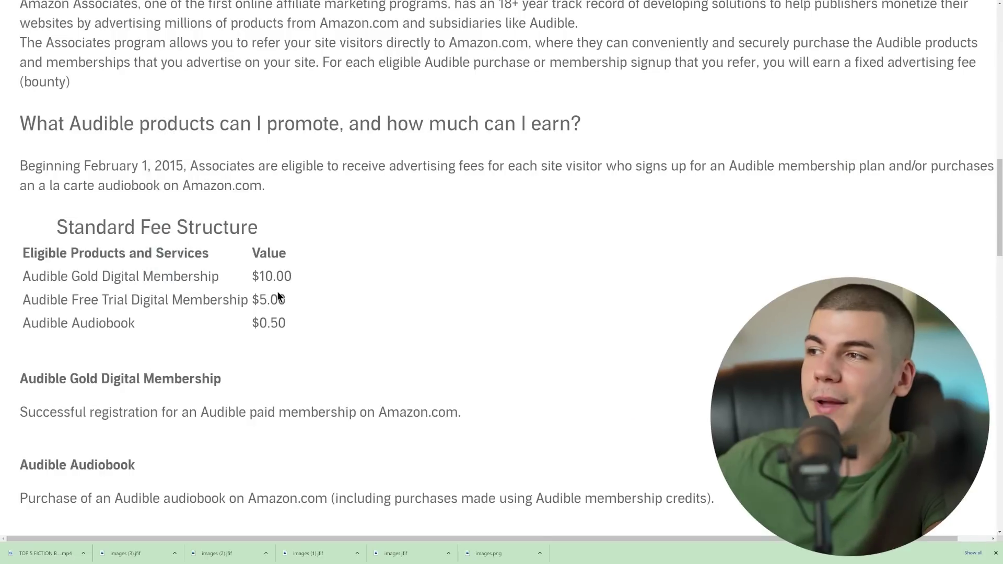
drag(287, 284, 271, 273)
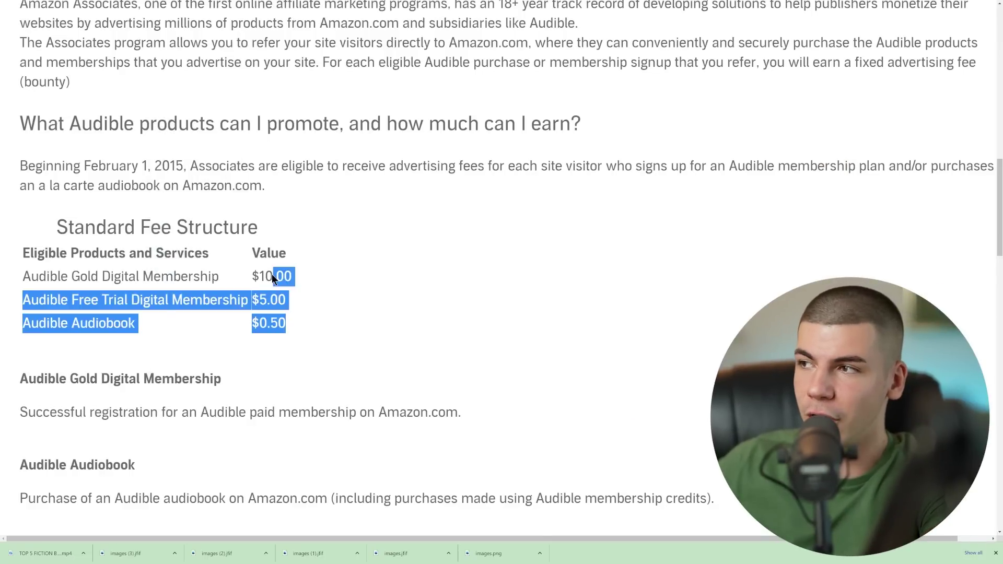
click(164, 282)
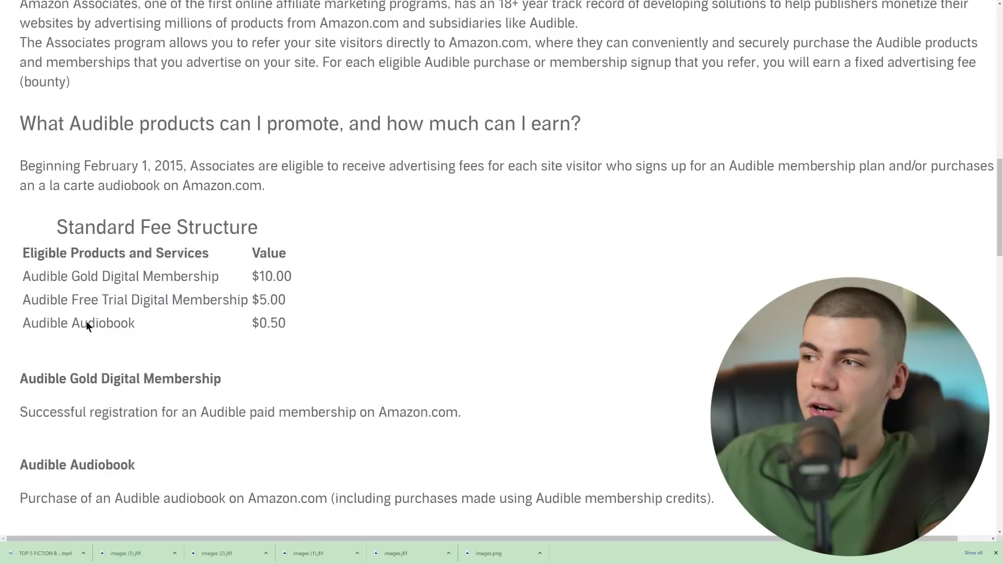
drag(227, 332, 297, 335)
click(297, 334)
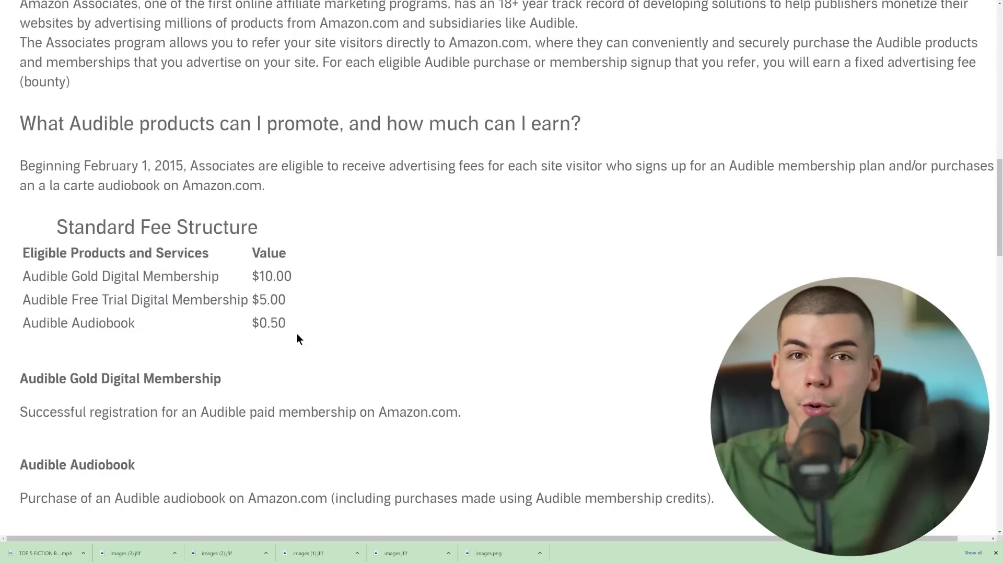